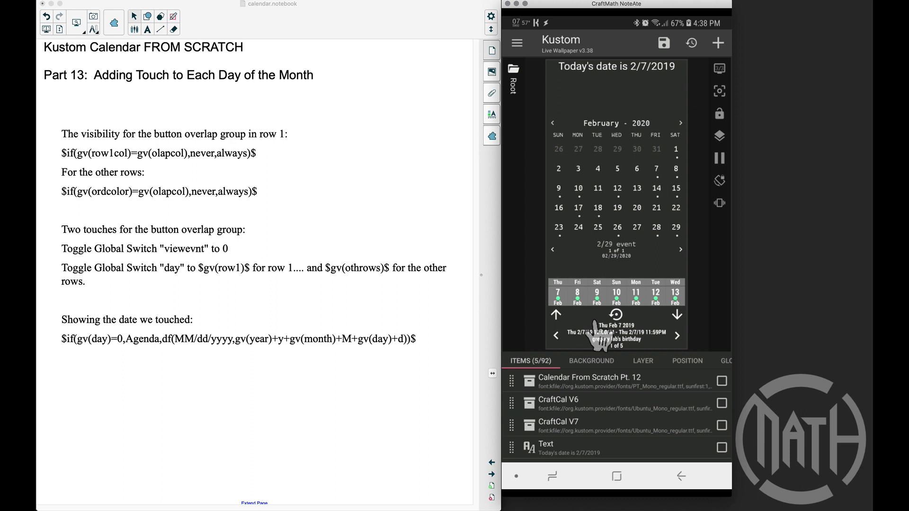
# Test the day touches for the 7th and 19th on the February 2020 calendar, examining the event and date shown.
pyautogui.click(595, 323)
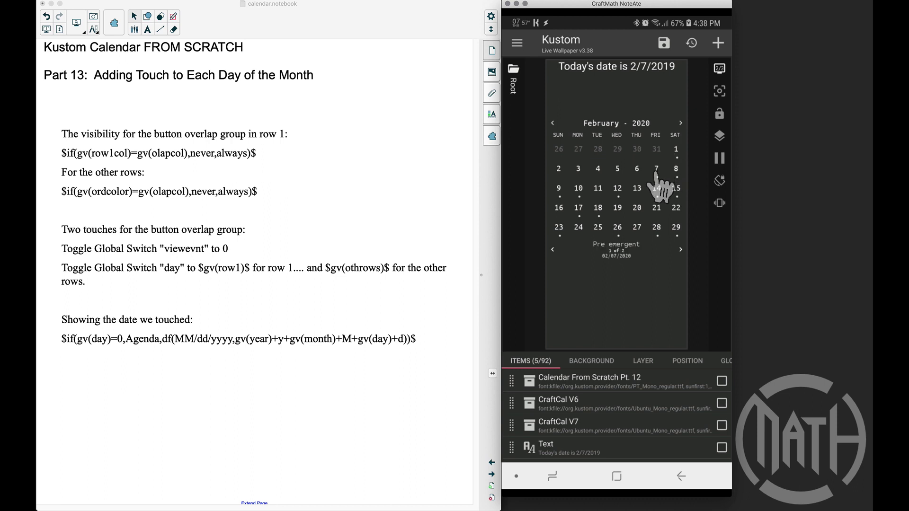
pyautogui.scroll(3, 626, 275)
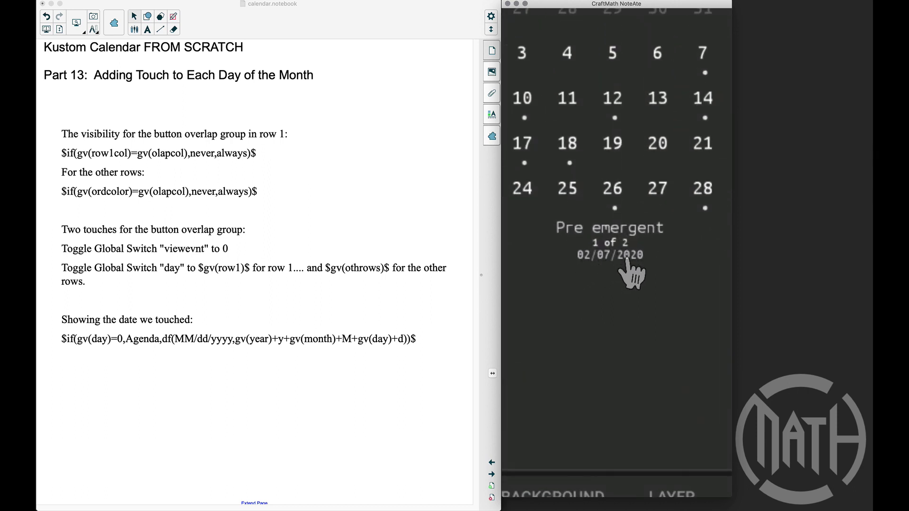
pyautogui.scroll(-3, 630, 275)
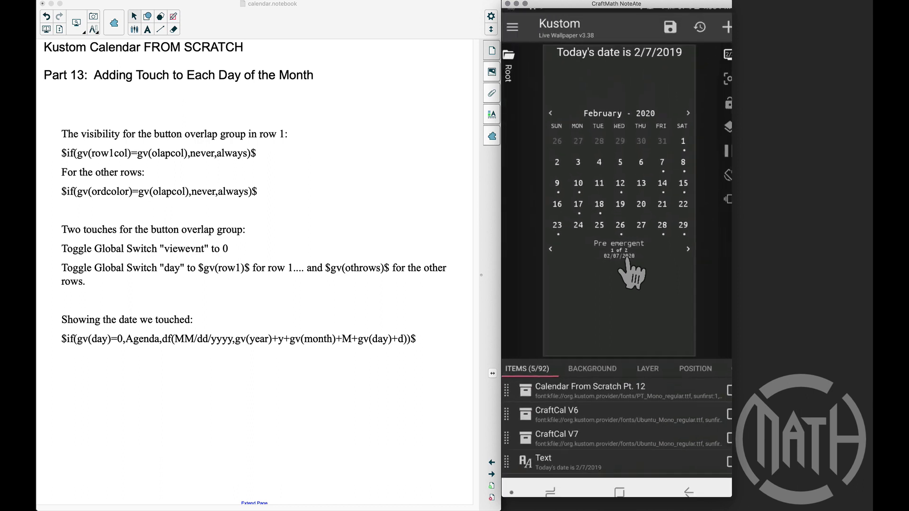
pyautogui.click(621, 208)
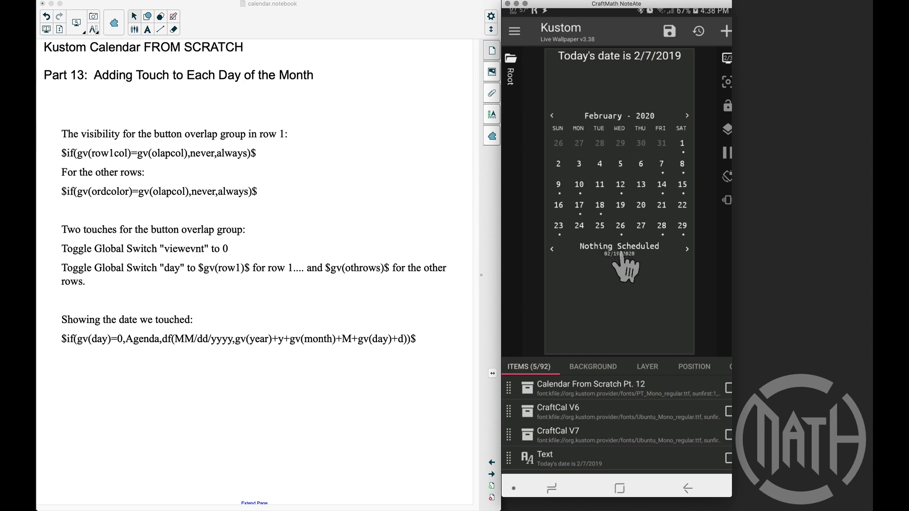
pyautogui.scroll(3, 621, 258)
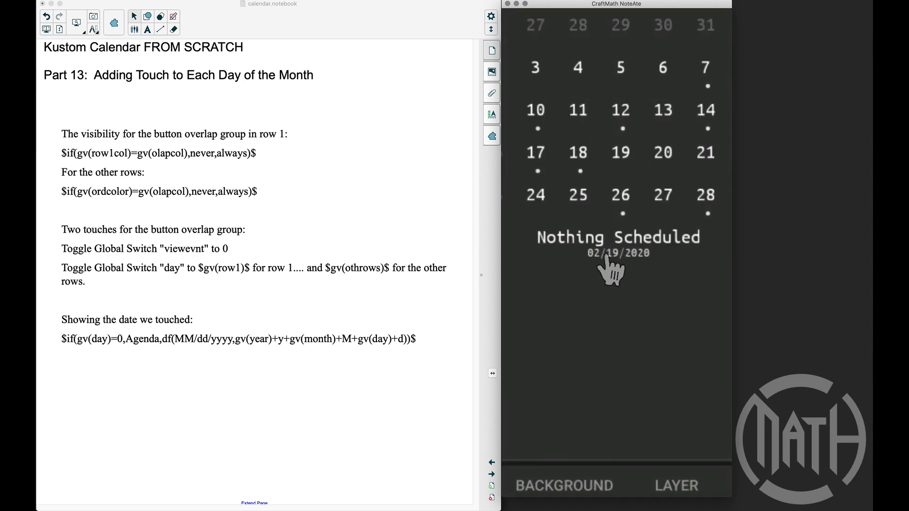
pyautogui.scroll(-3, 642, 272)
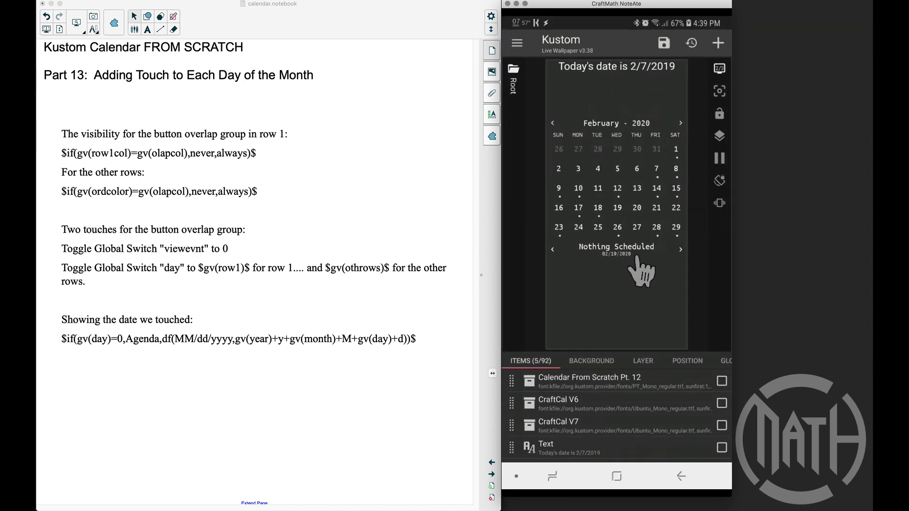
# Test the touch on 29 February 2020 and examine the event title, event number and date below the calendar.
pyautogui.click(676, 229)
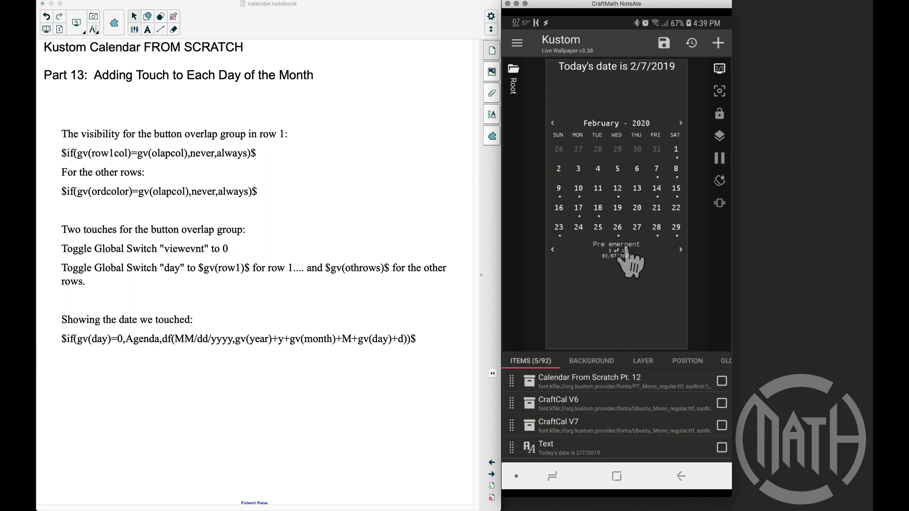
pyautogui.scroll(2, 626, 249)
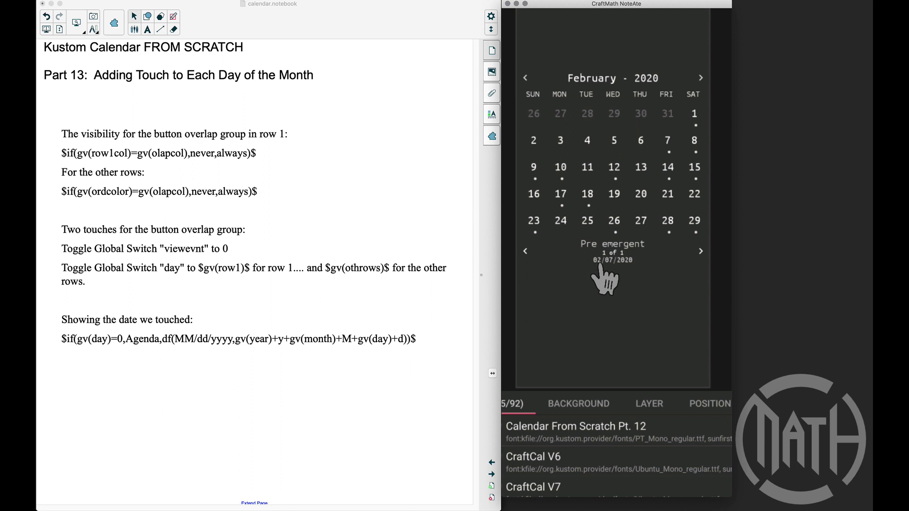
pyautogui.scroll(3, 599, 266)
pyautogui.scroll(-5, 605, 279)
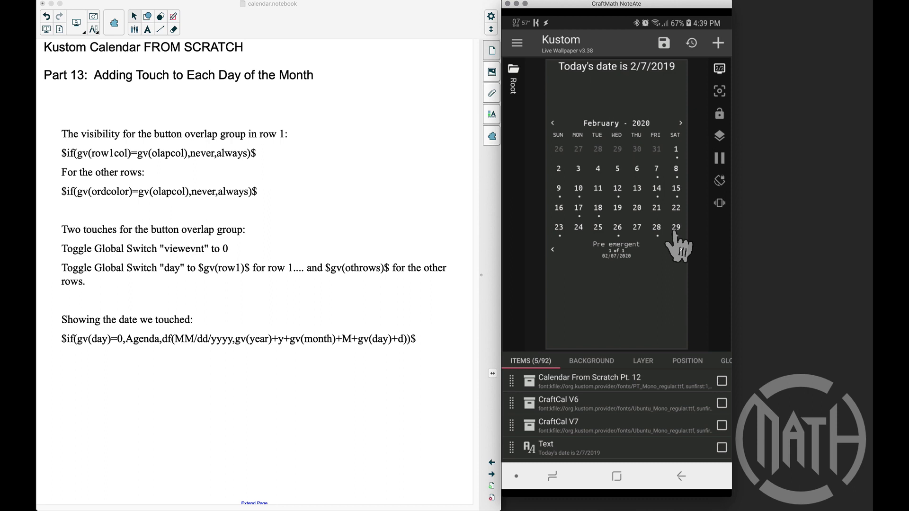
# Test the touches for the 29th, 19th and 7th on the February 2020 calendar above the agenda strip.
pyautogui.click(674, 230)
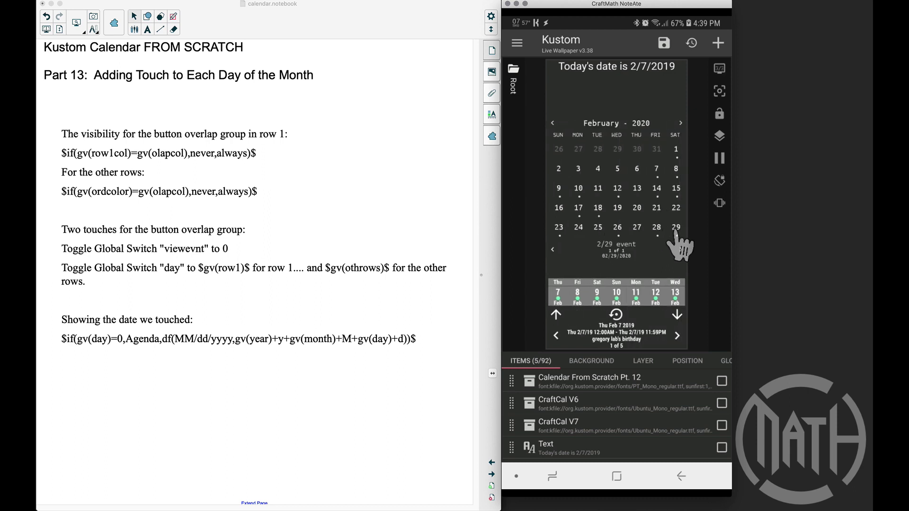
pyautogui.scroll(5, 621, 258)
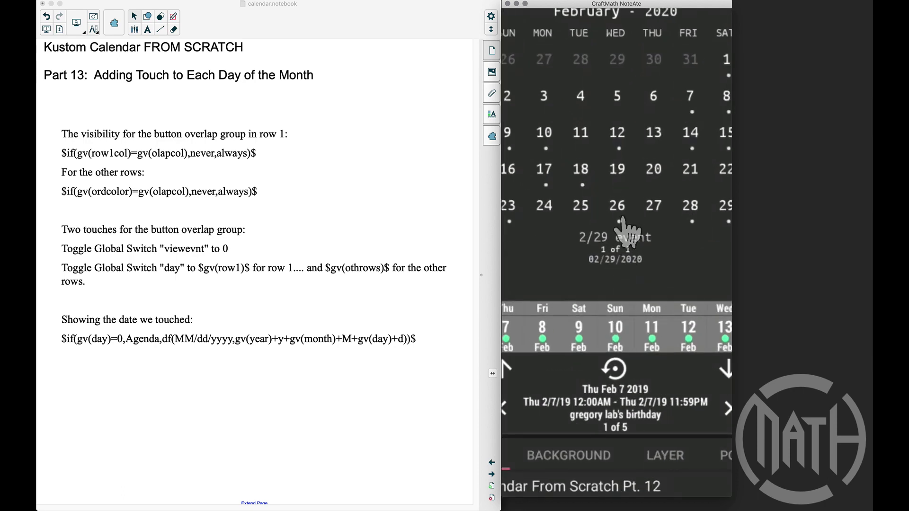
pyautogui.click(619, 168)
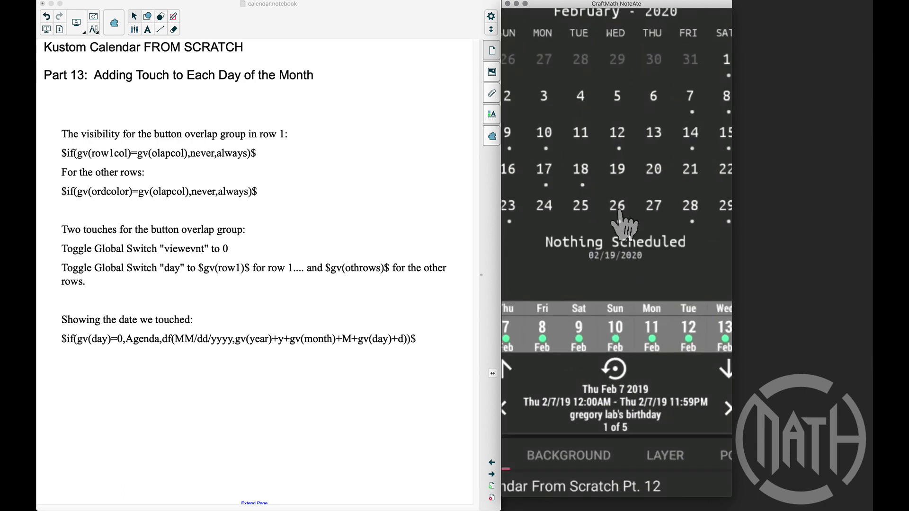
pyautogui.click(691, 109)
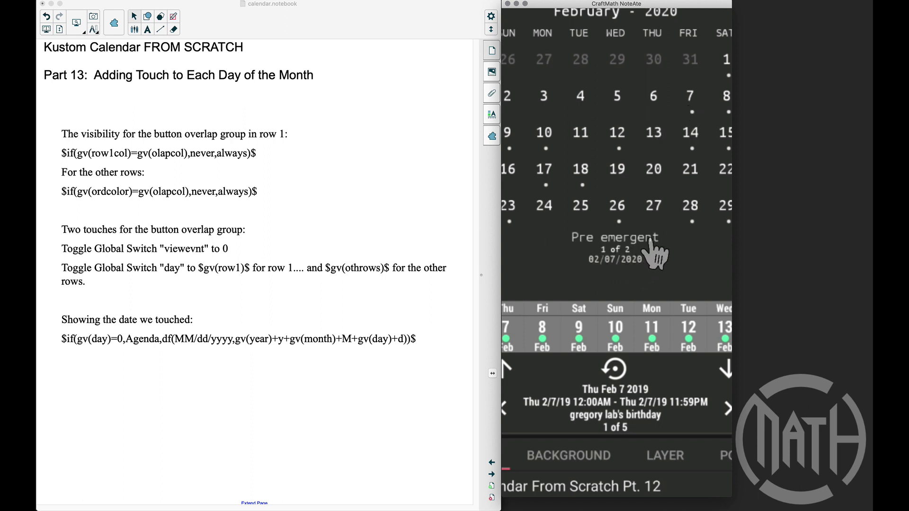
pyautogui.click(724, 209)
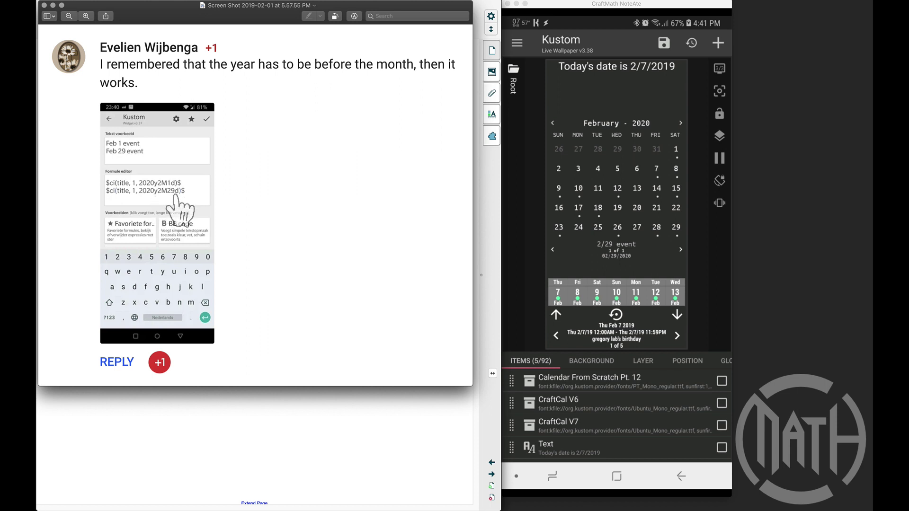
# Close the screenshot and review the Part 13 Kode Adjustments notes and the row1 formula document.
pyautogui.press('super+w')
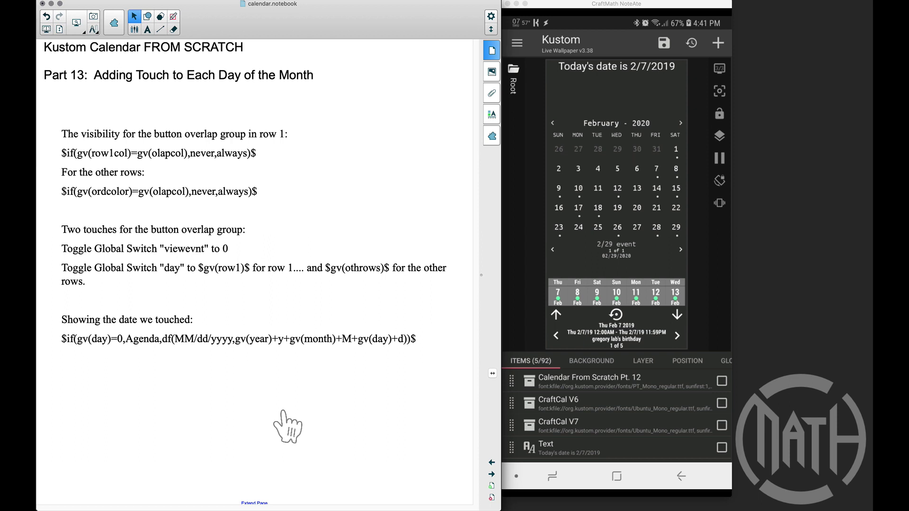
pyautogui.press('pagedown')
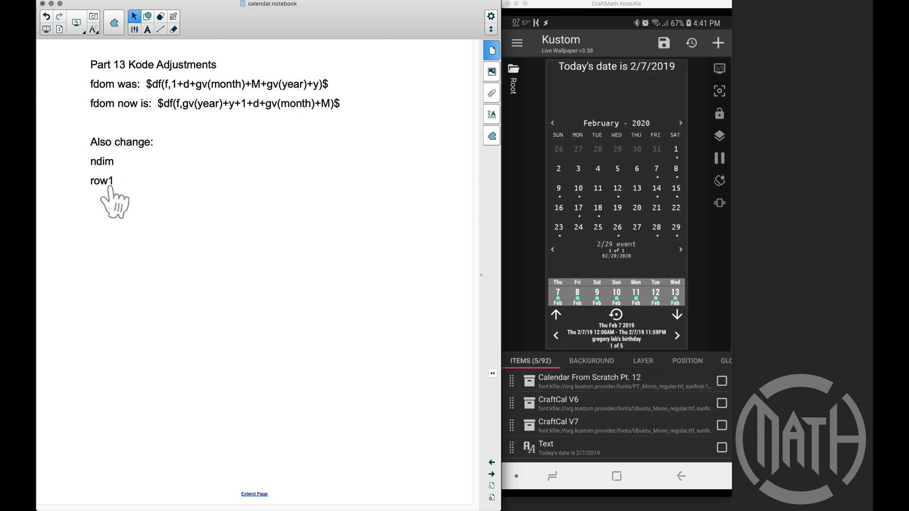
pyautogui.press('super+Tab')
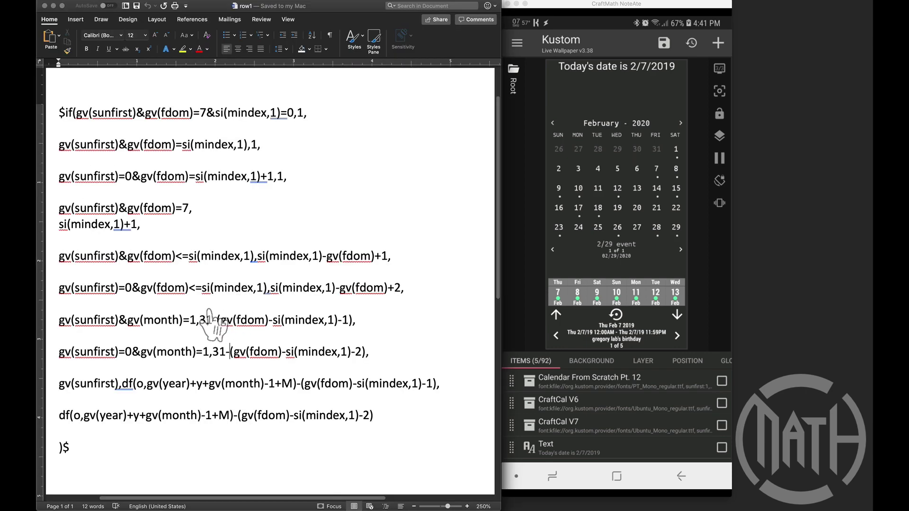
pyautogui.press('super+Tab')
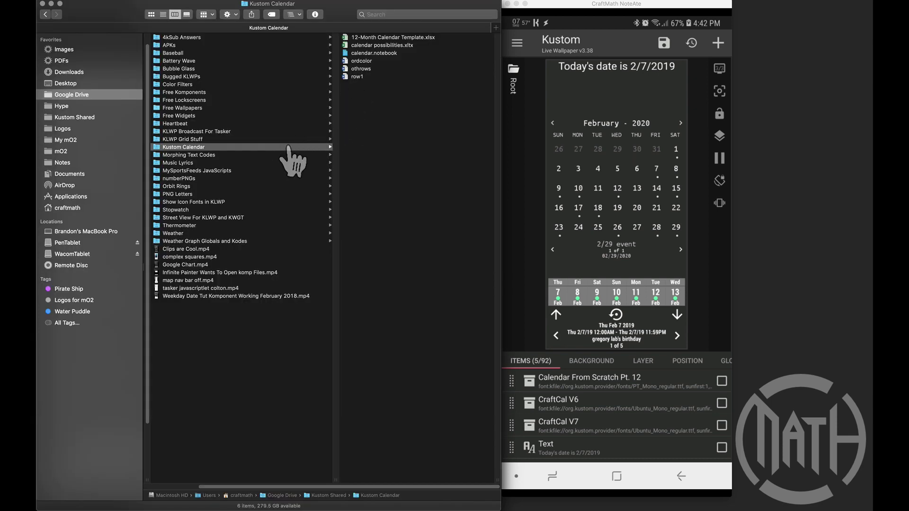
pyautogui.press('super+Tab')
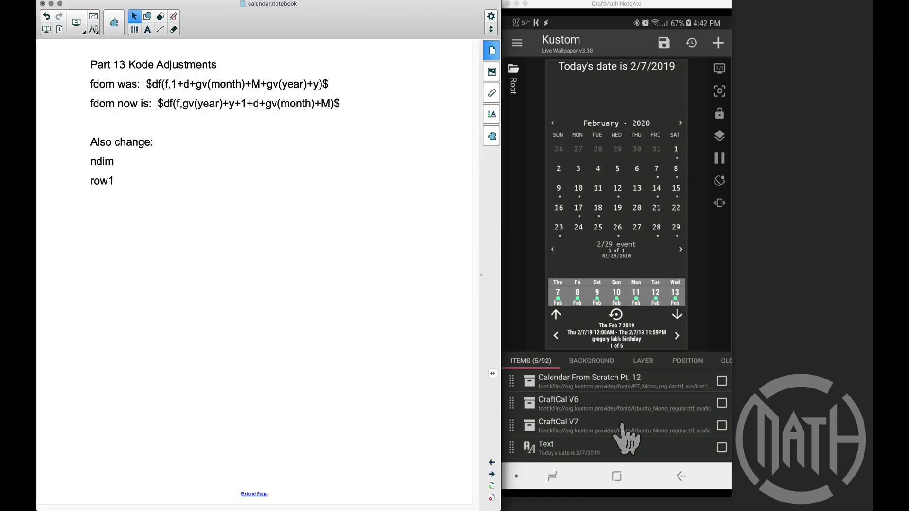
# Open the CraftCal V7 globals and examine the fdom and ndim formulas.
pyautogui.click(560, 423)
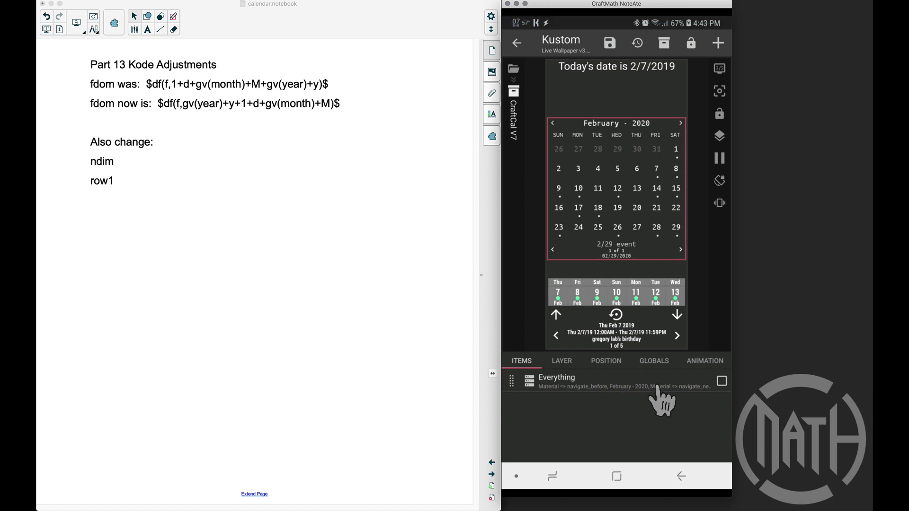
pyautogui.click(648, 362)
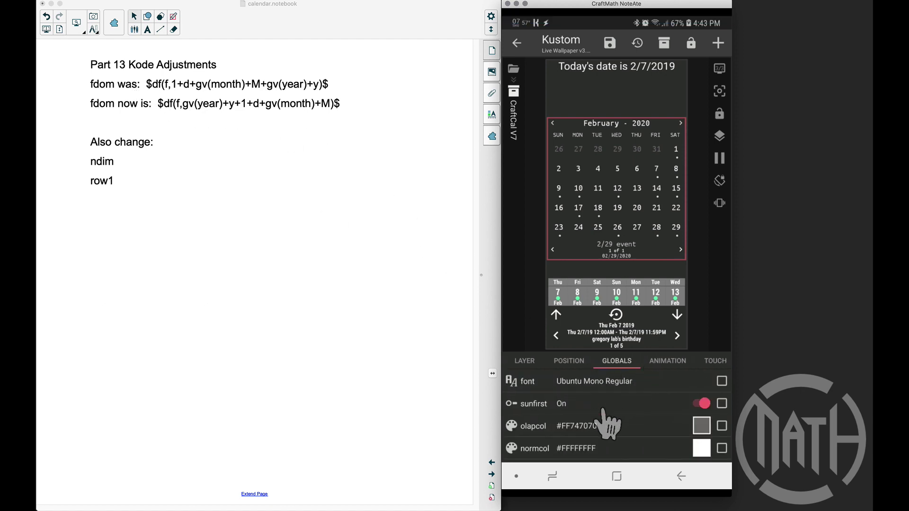
pyautogui.scroll(-5, 609, 424)
pyautogui.scroll(-8, 610, 424)
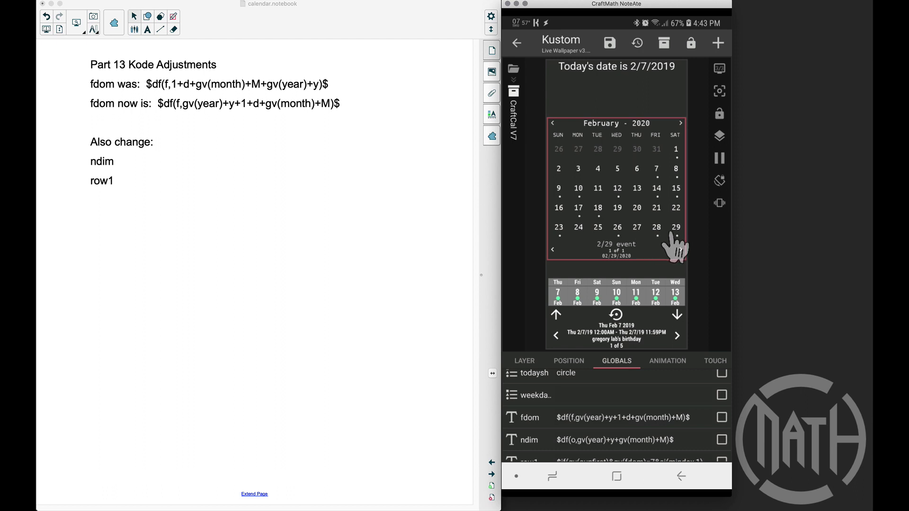
# Preview the January 2019 calendar and open Row 1 of All The Rows in the Calendar From Scratch Pt. 12 component.
pyautogui.click(622, 258)
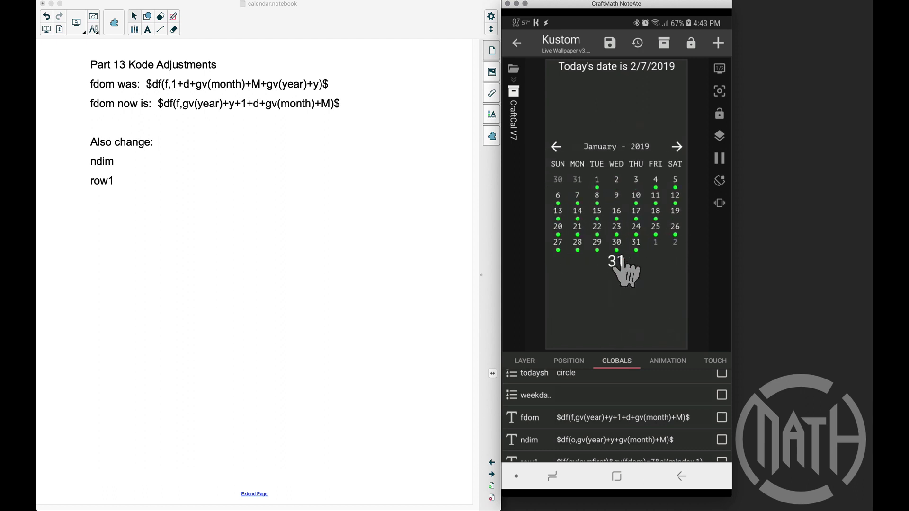
pyautogui.click(680, 476)
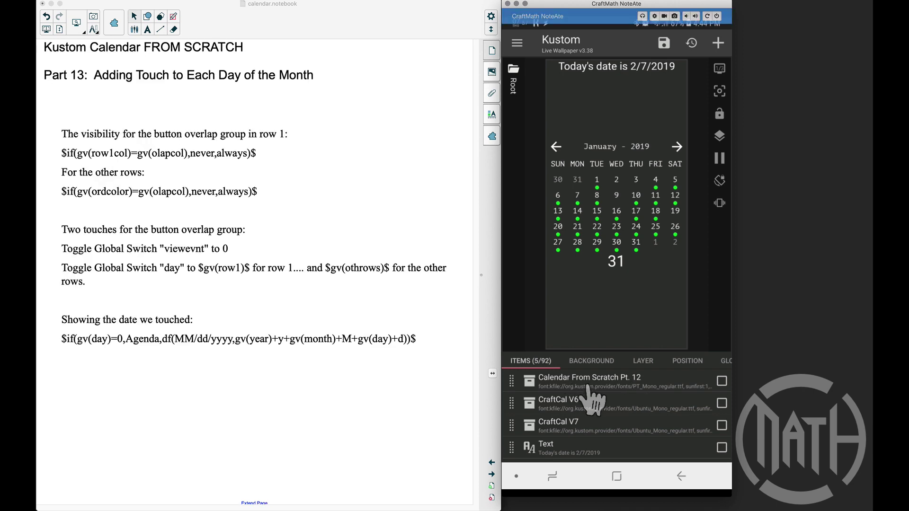
pyautogui.click(631, 384)
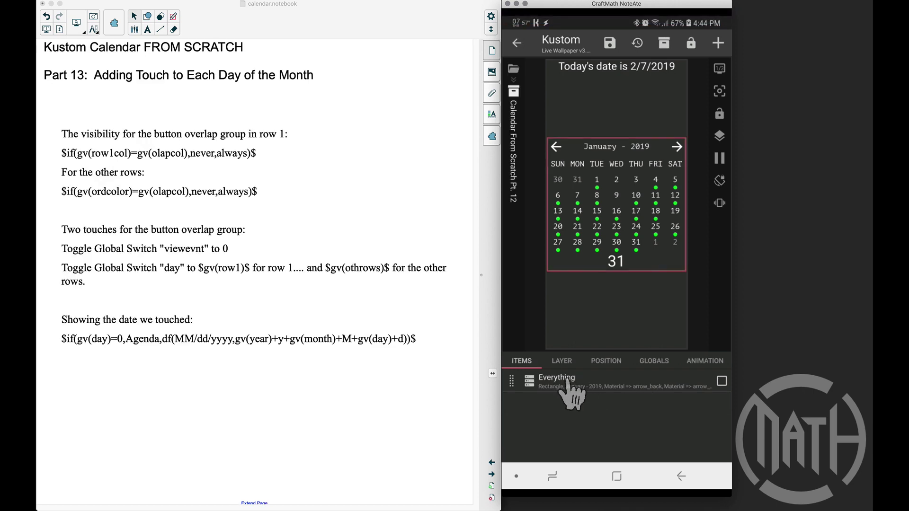
pyautogui.click(566, 382)
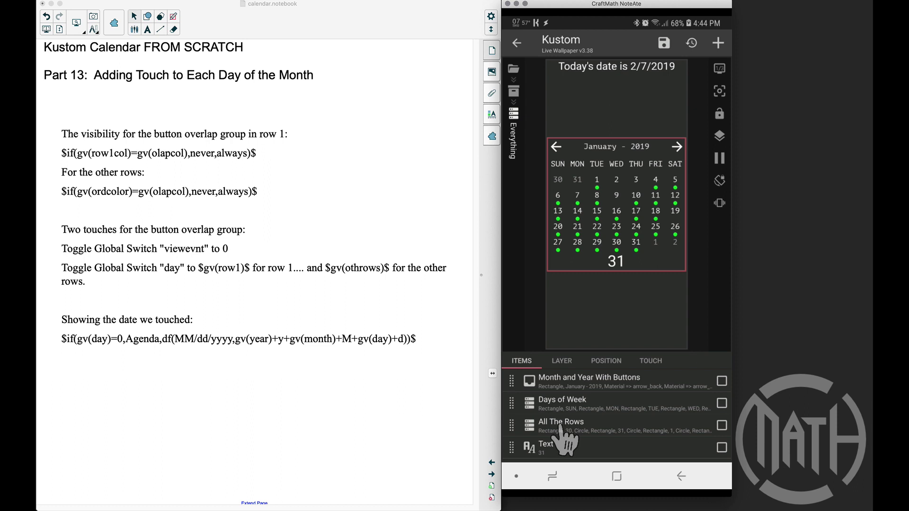
pyautogui.click(561, 425)
pyautogui.click(584, 386)
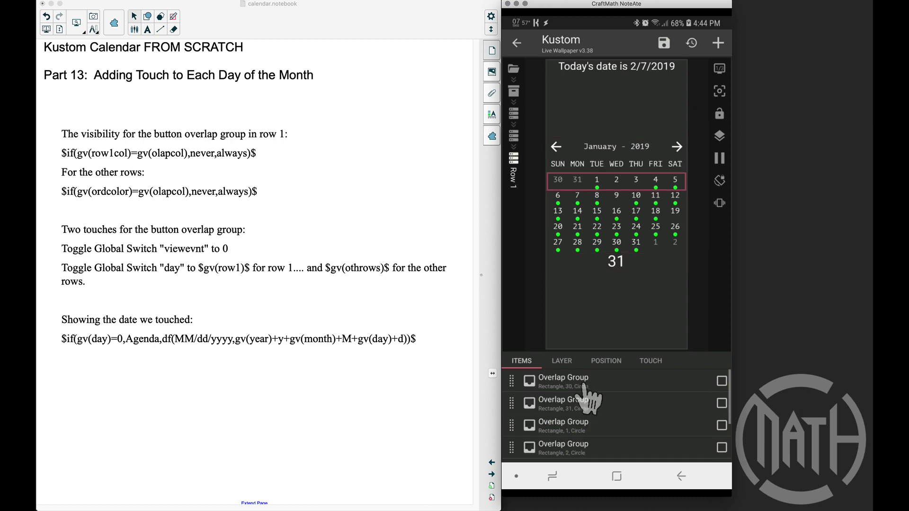
# Delete every overlap group in Row 1 except the first, the one containing day 30.
pyautogui.scroll(-4, 650, 426)
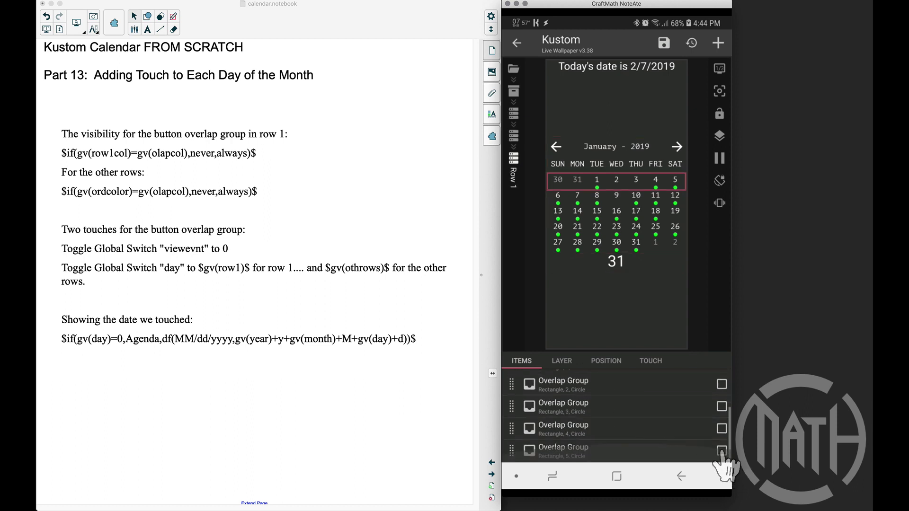
pyautogui.click(723, 451)
pyautogui.click(722, 429)
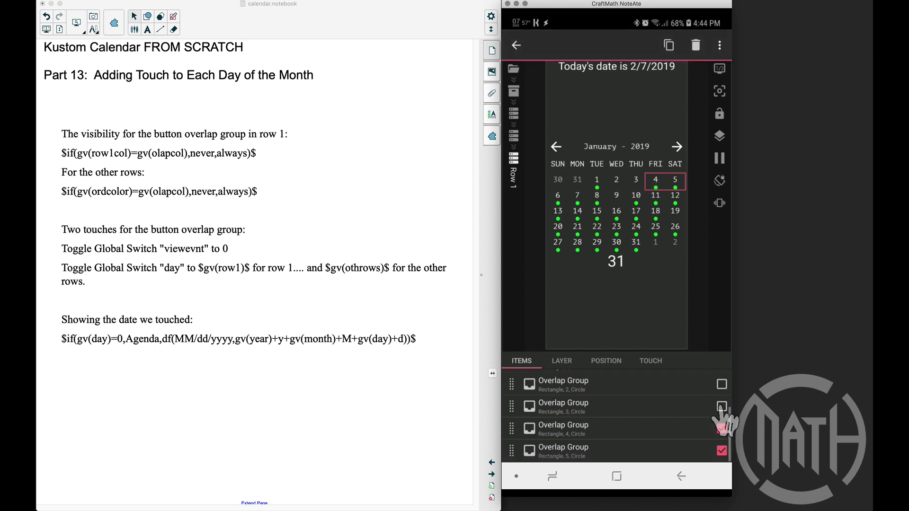
pyautogui.click(722, 406)
pyautogui.click(722, 385)
pyautogui.scroll(2, 722, 393)
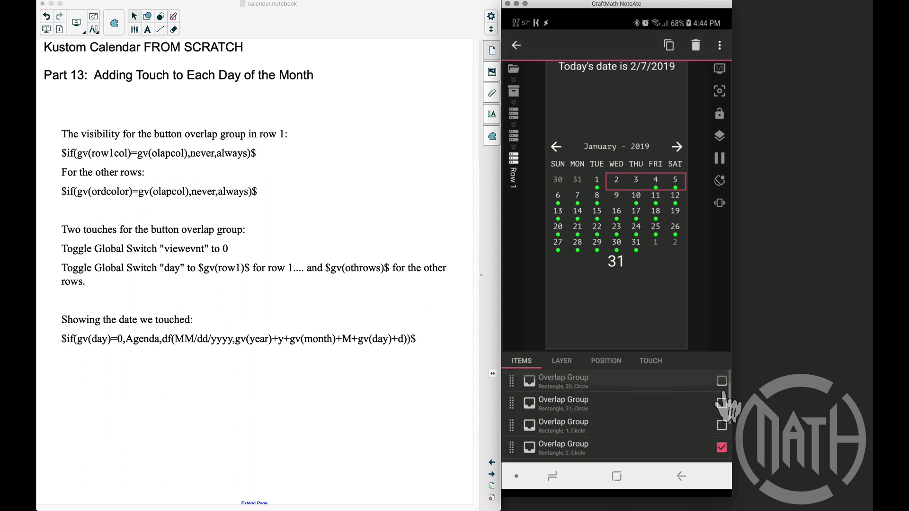
pyautogui.click(722, 426)
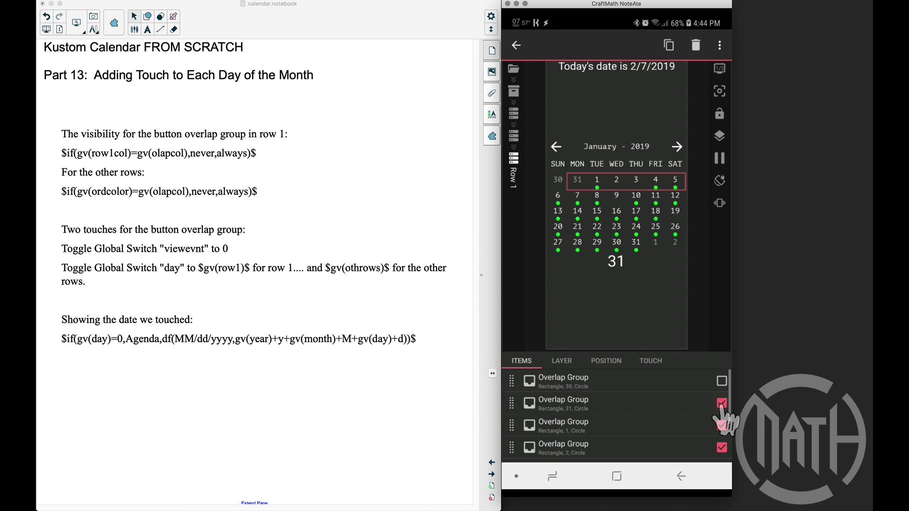
pyautogui.click(696, 46)
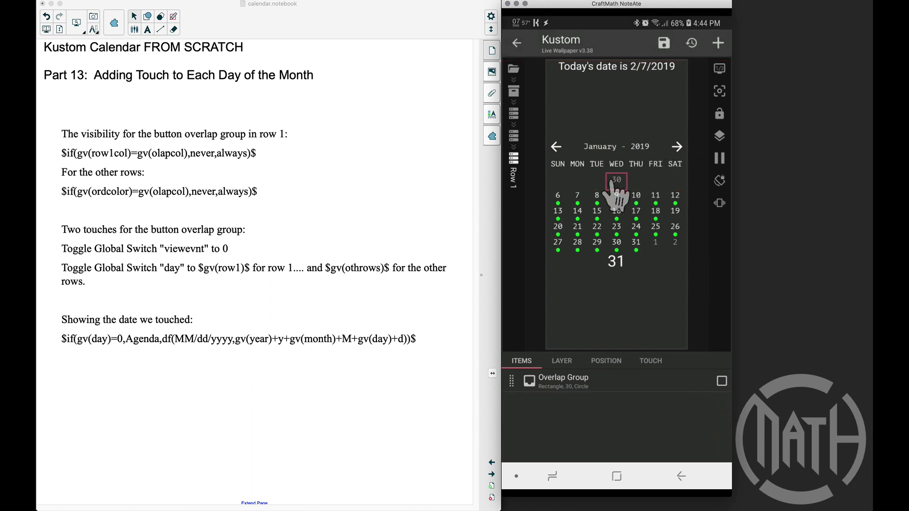
# Add an overlap group inside the day 30 overlap group of Row 1 and rename it "Button For Date".
pyautogui.click(563, 379)
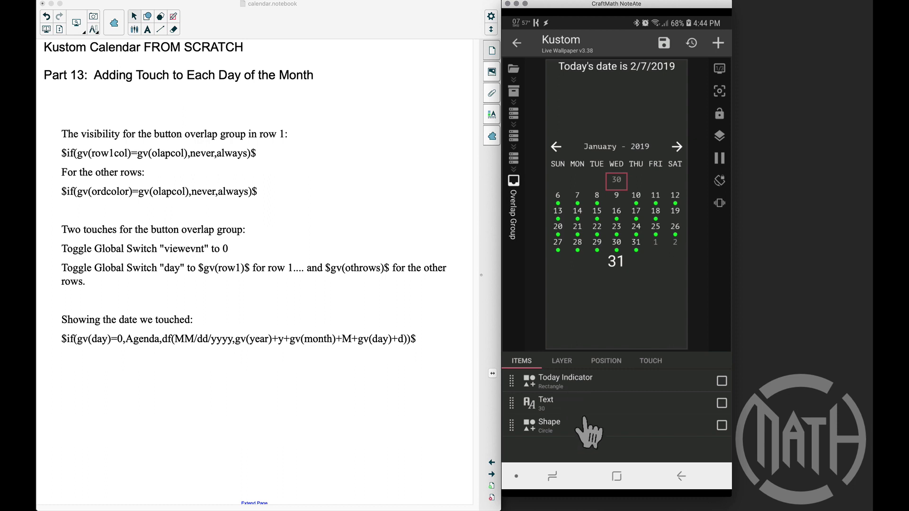
pyautogui.click(719, 43)
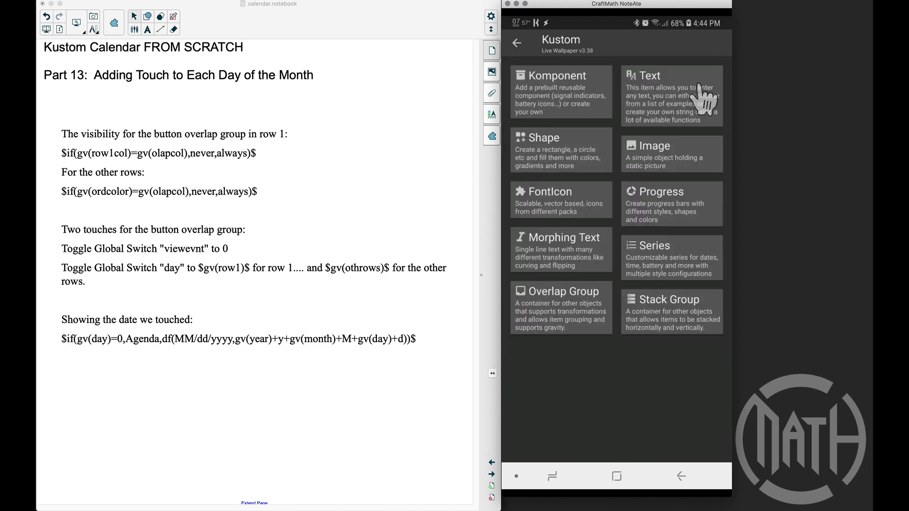
pyautogui.click(550, 355)
pyautogui.write('Button For Date')
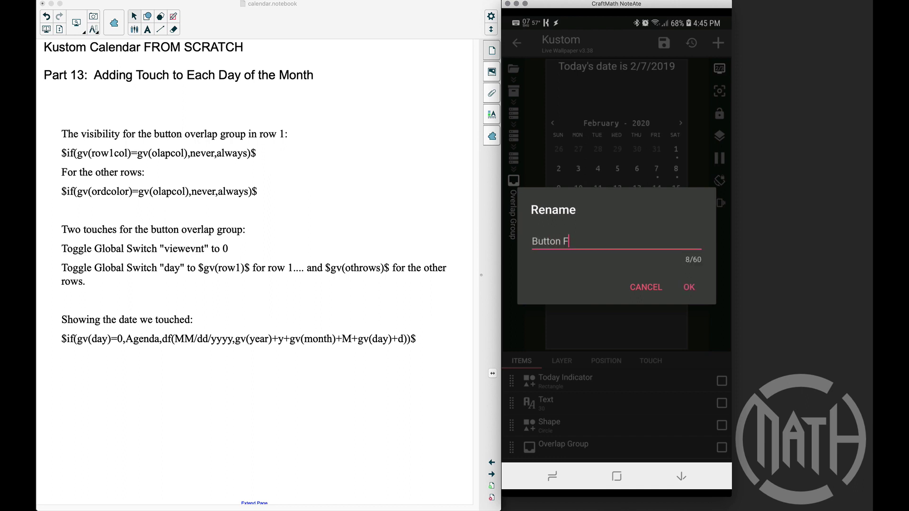
pyautogui.click(689, 288)
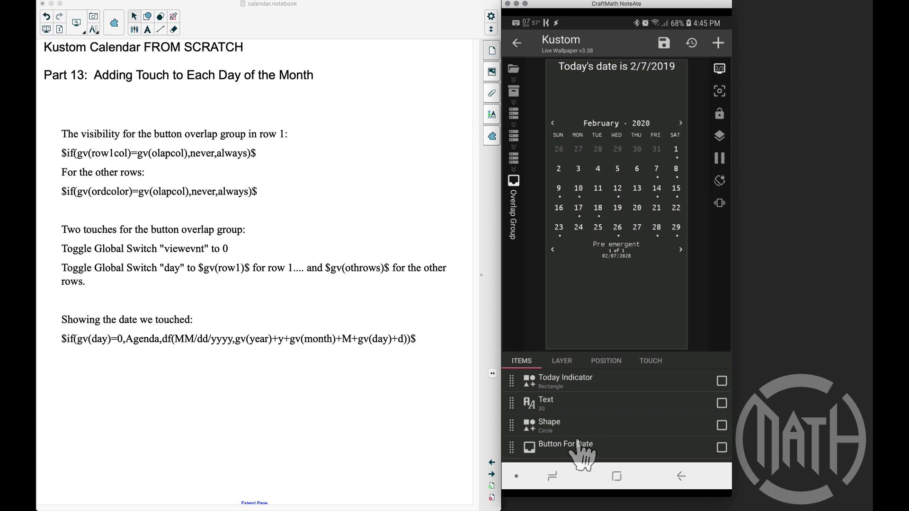
# Add a rectangle shape to Button For Date, with its width linked to the global cellw and its height to dateh.
pyautogui.click(549, 453)
pyautogui.click(719, 43)
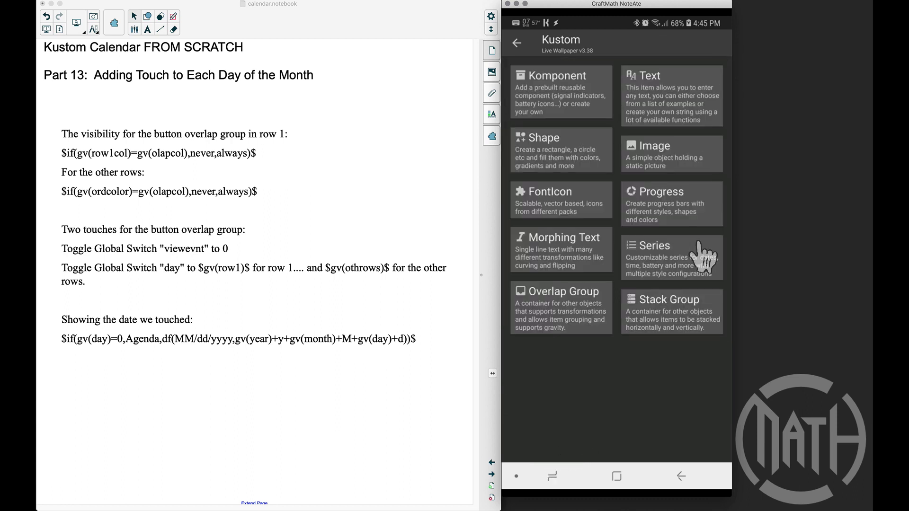
pyautogui.click(559, 170)
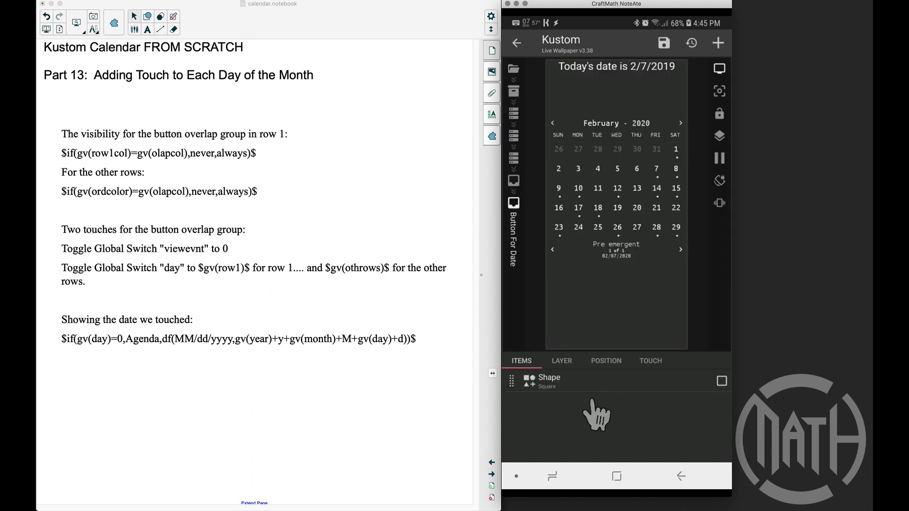
pyautogui.click(575, 383)
pyautogui.click(549, 381)
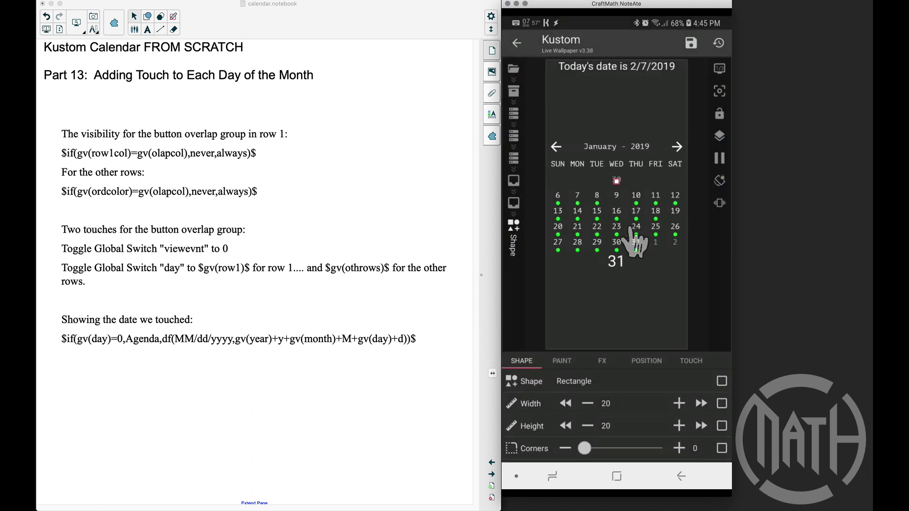
pyautogui.click(722, 403)
pyautogui.click(691, 46)
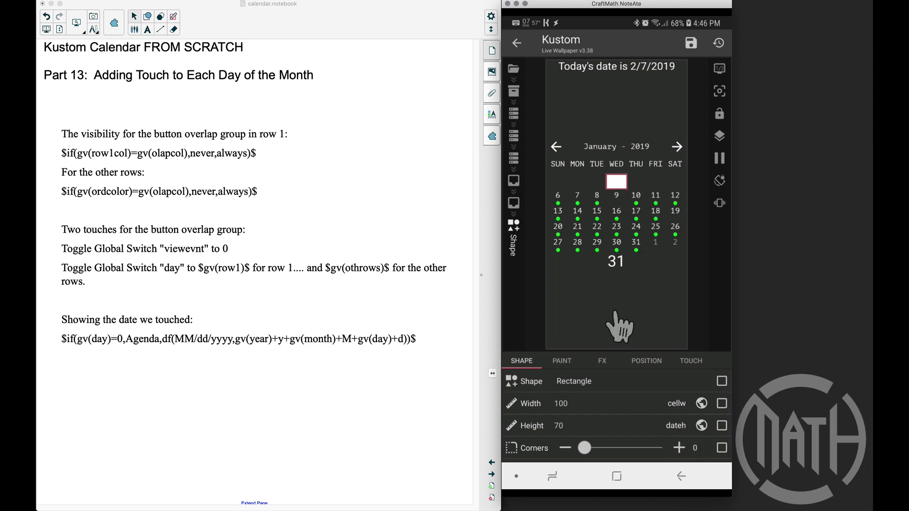
# Make the button rectangle fully transparent with fill color #00FFFFFF and return to the Button For Date group.
pyautogui.click(563, 361)
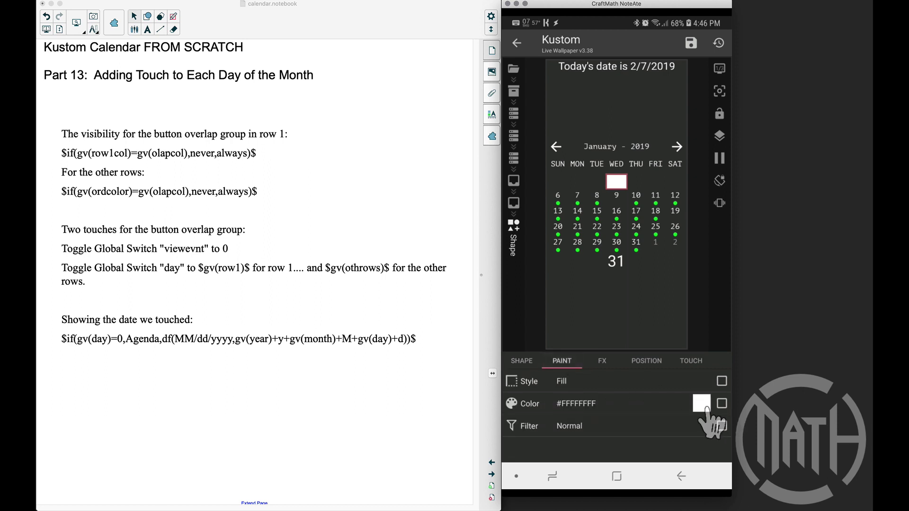
pyautogui.click(701, 404)
pyautogui.moveTo(684, 368); pyautogui.dragTo(763, 375)
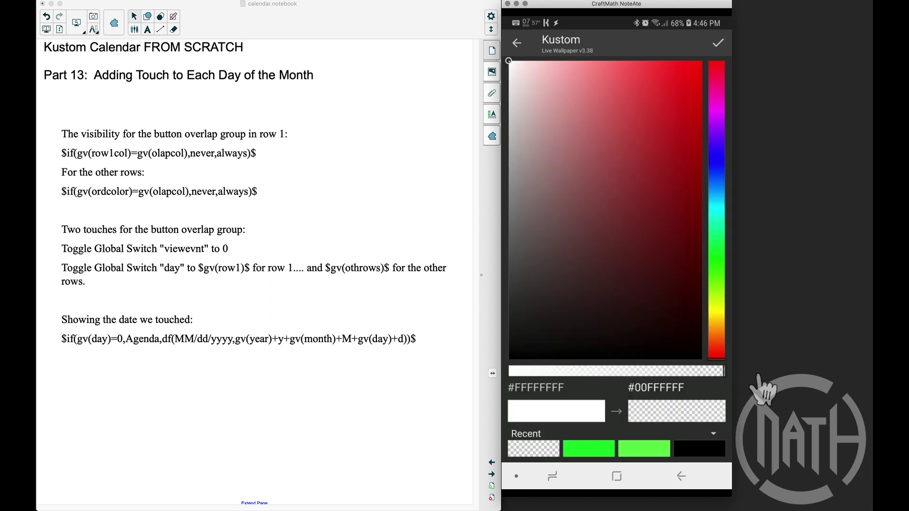
pyautogui.click(695, 417)
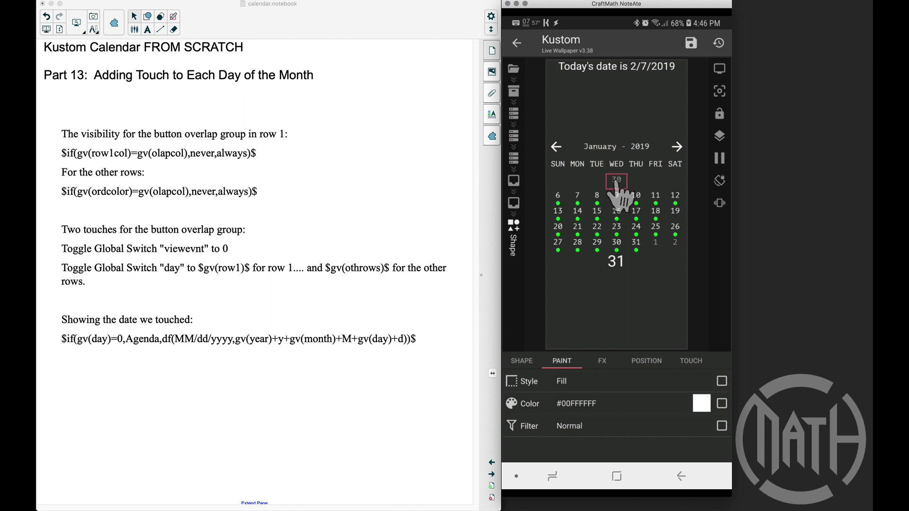
pyautogui.click(680, 478)
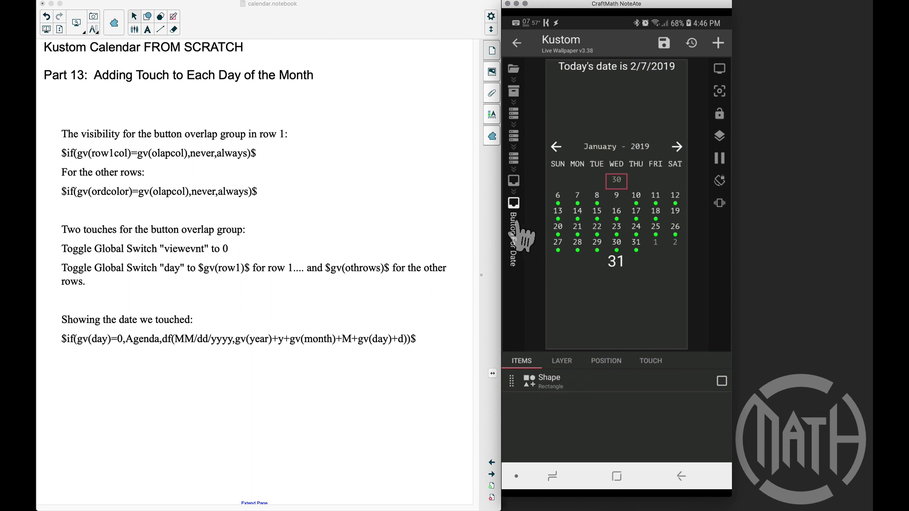
# Set the visibility of Button For Date to the row 1 formula from the notes, $if(gv(row1col)=gv(olapcol),never,always)$.
pyautogui.click(561, 360)
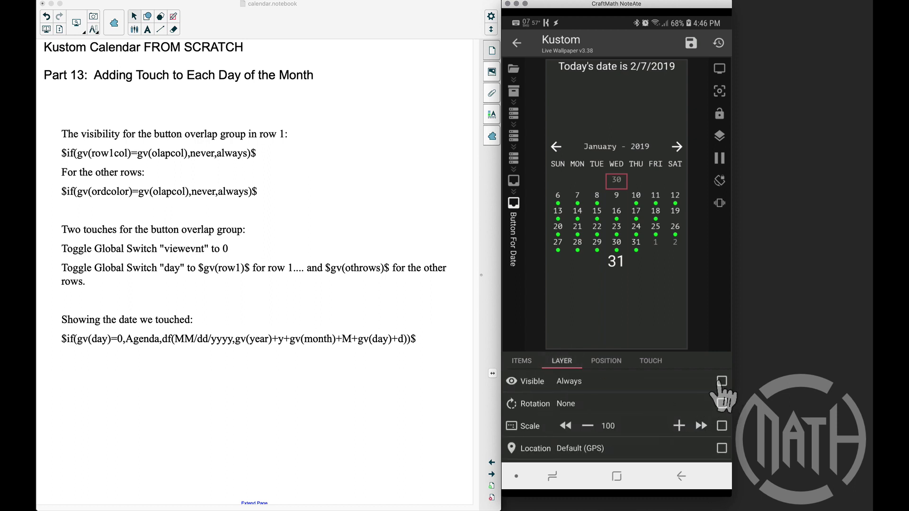
pyautogui.click(720, 382)
pyautogui.click(722, 44)
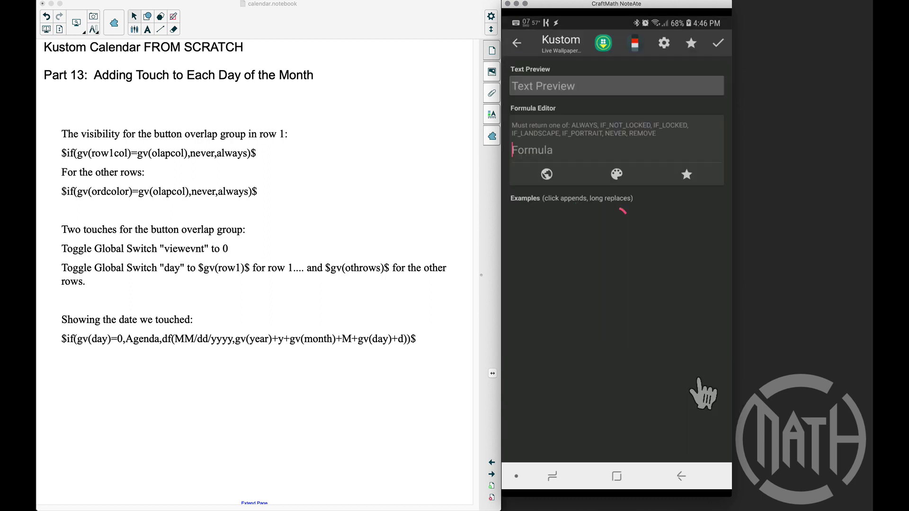
pyautogui.click(95, 174)
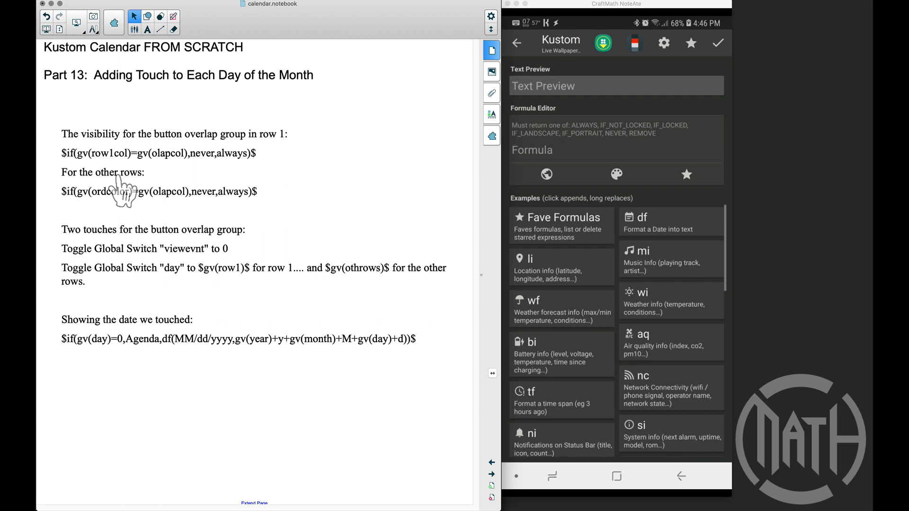
pyautogui.click(81, 170)
pyautogui.moveTo(61, 153); pyautogui.dragTo(258, 153)
pyautogui.press('super+c')
pyautogui.click(616, 152)
pyautogui.press('super+v')
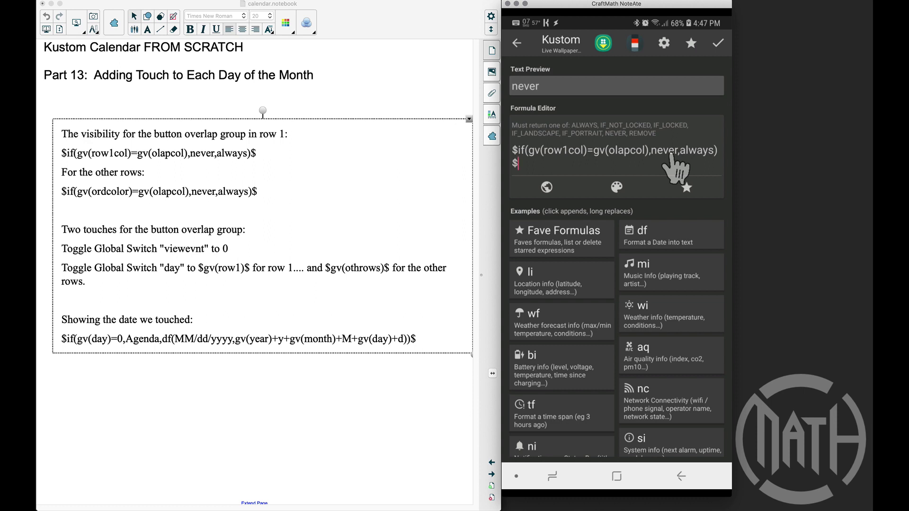
pyautogui.click(718, 42)
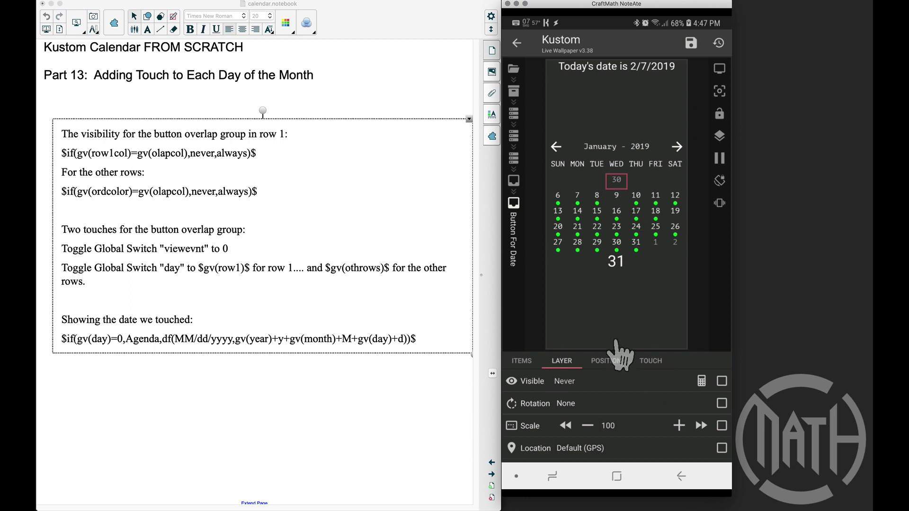
# Add a touch action to Button For Date that toggles the global switch viewevnt to 0.
pyautogui.click(651, 361)
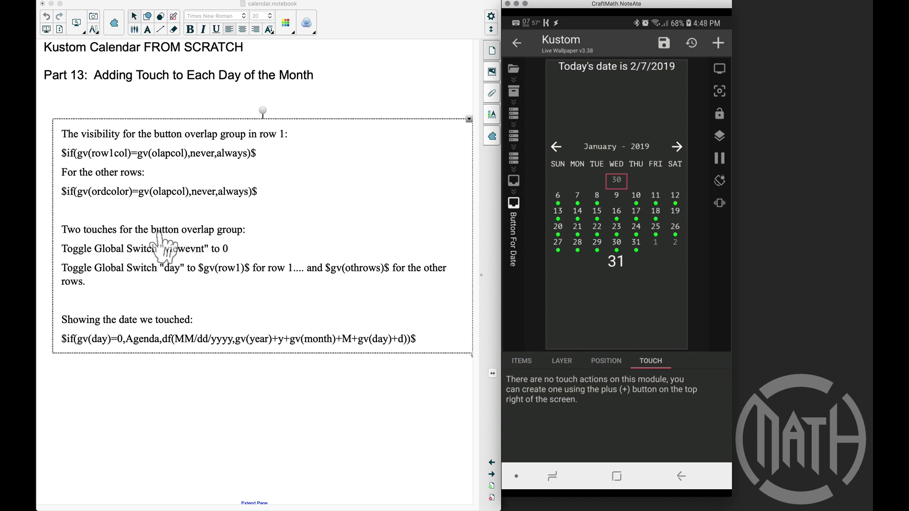
pyautogui.click(593, 397)
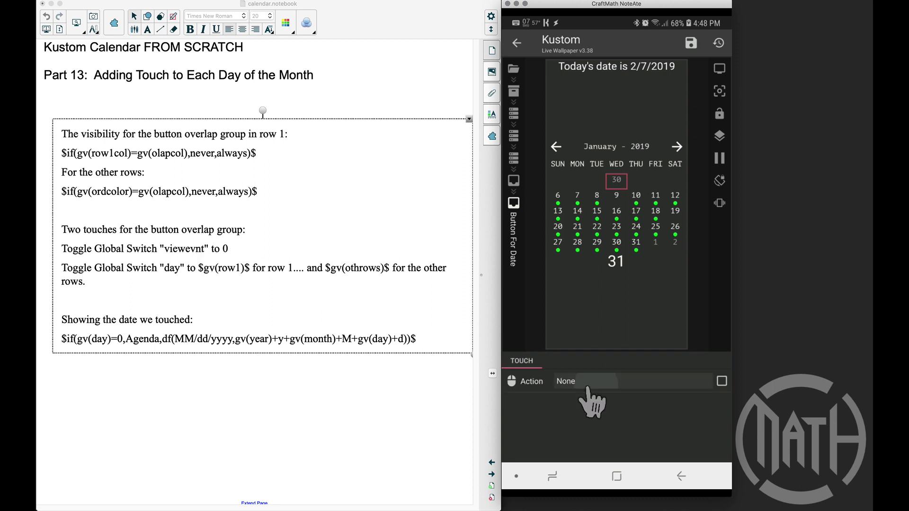
pyautogui.click(563, 303)
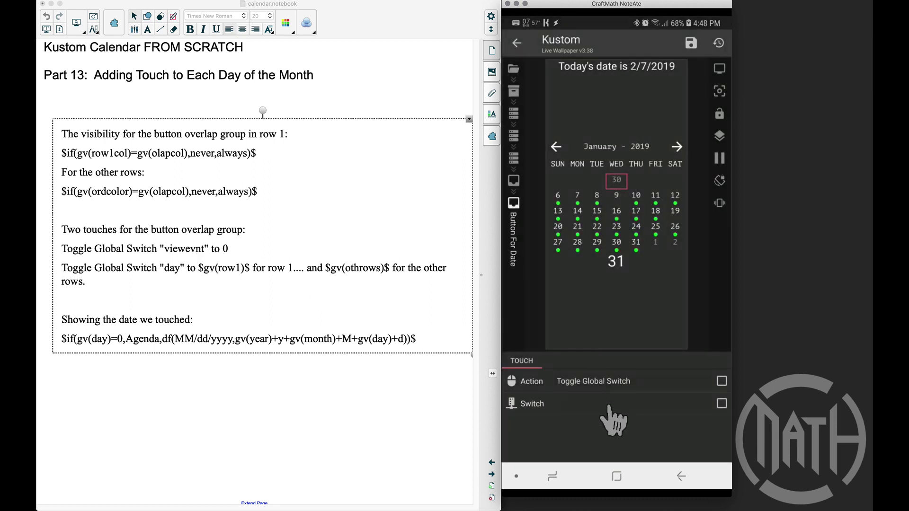
pyautogui.click(587, 405)
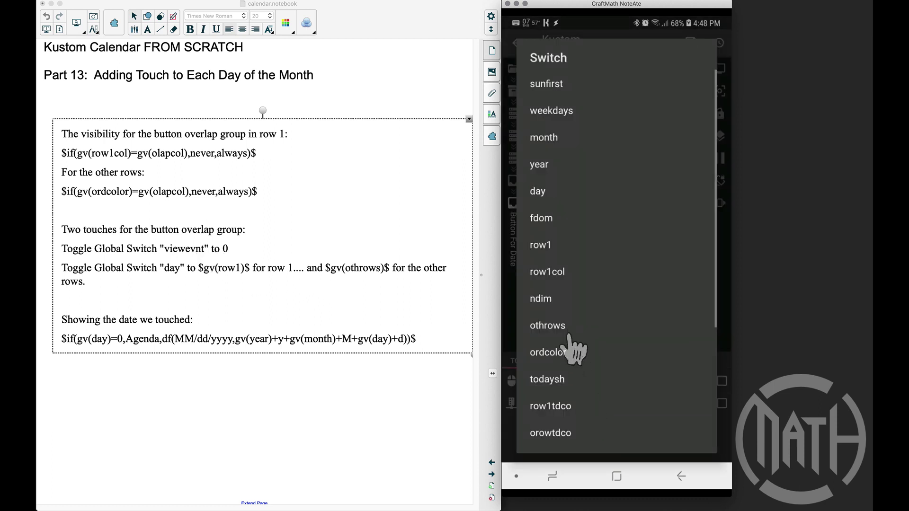
pyautogui.click(572, 409)
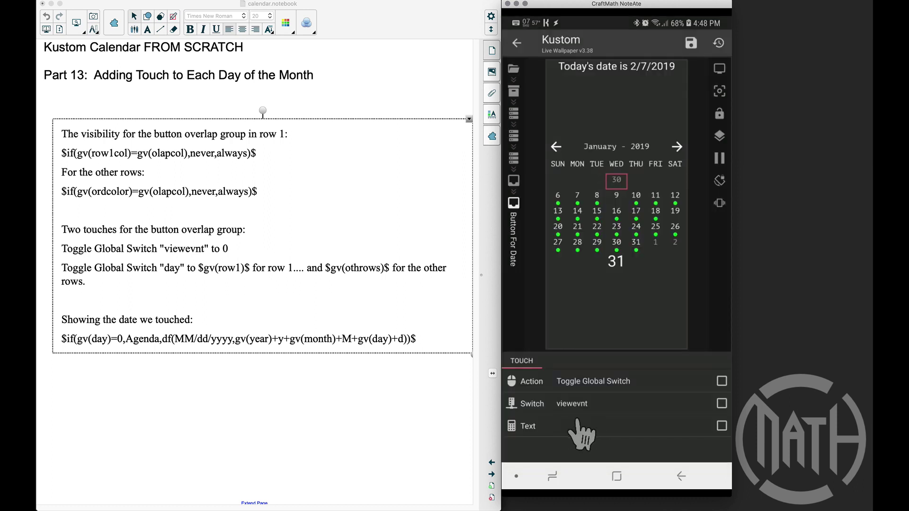
pyautogui.click(583, 426)
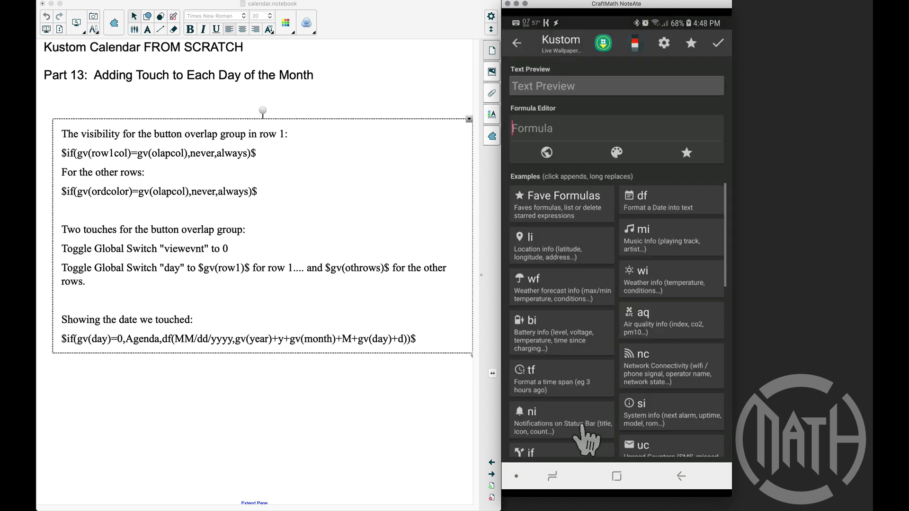
pyautogui.write('0')
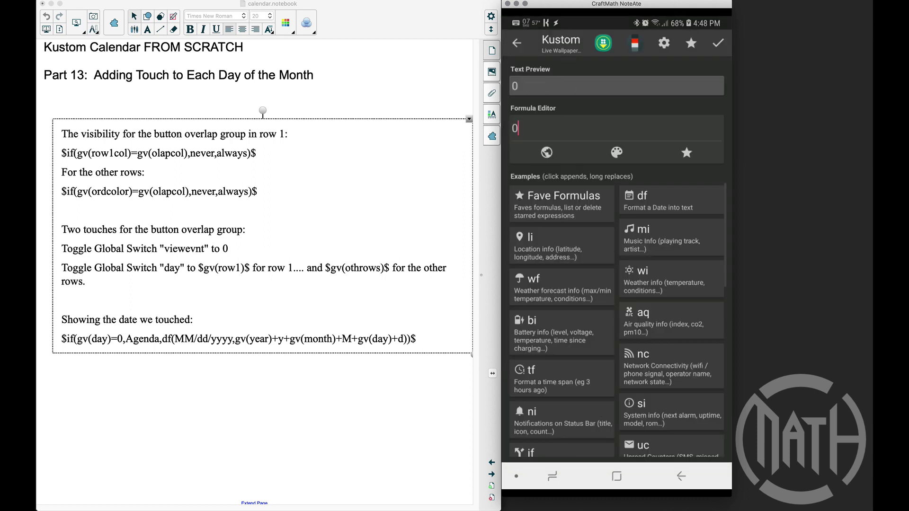
pyautogui.click(718, 43)
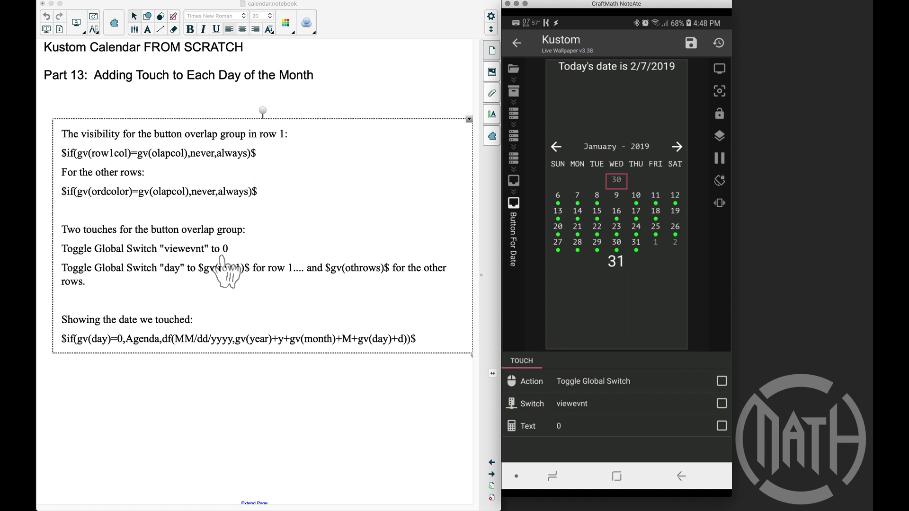
pyautogui.click(677, 474)
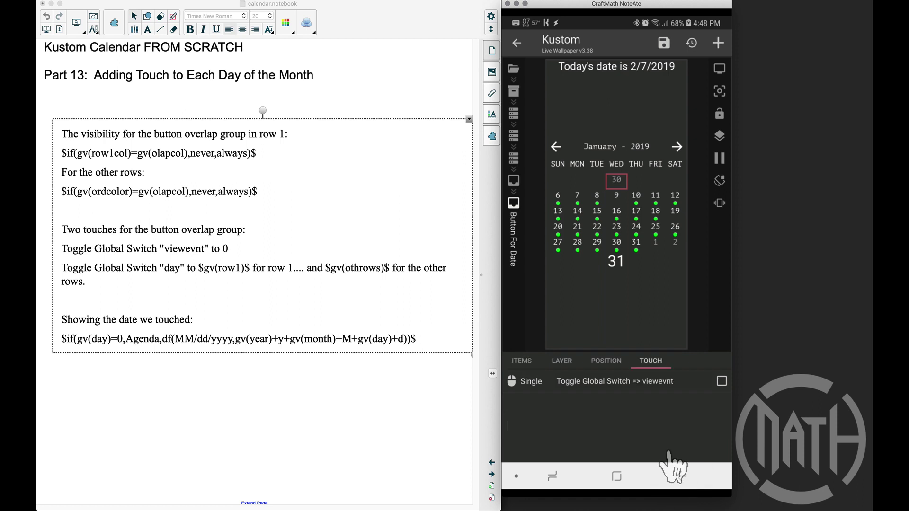
# Add a second touch action to Button For Date that toggles the global switch day to $gv(row1)$.
pyautogui.click(718, 45)
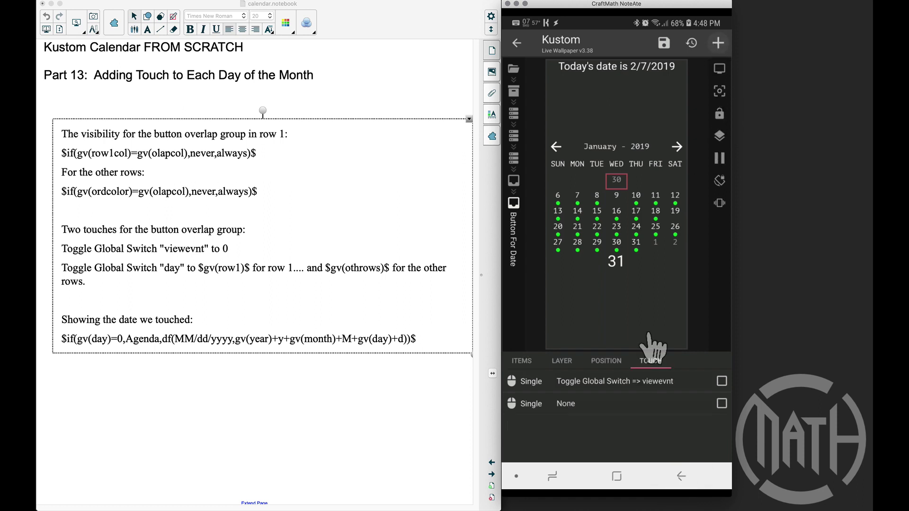
pyautogui.click(575, 408)
pyautogui.click(575, 300)
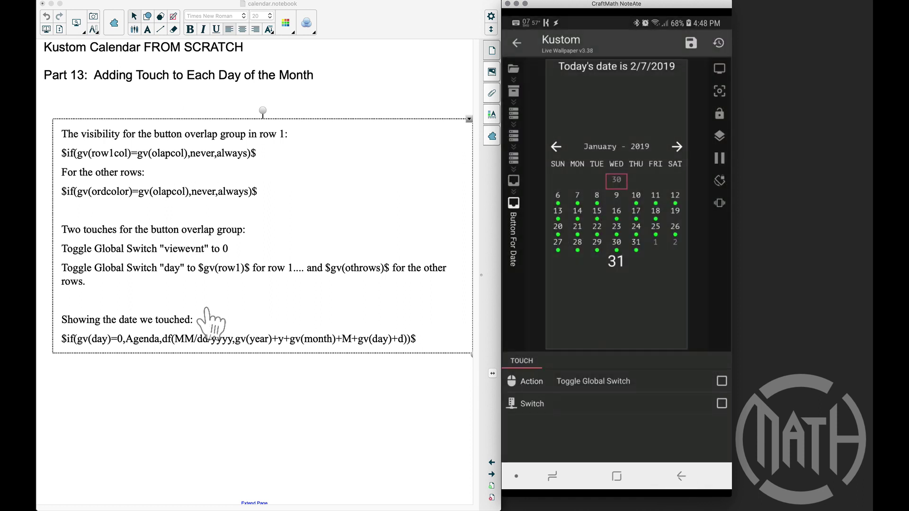
pyautogui.click(571, 408)
pyautogui.click(547, 195)
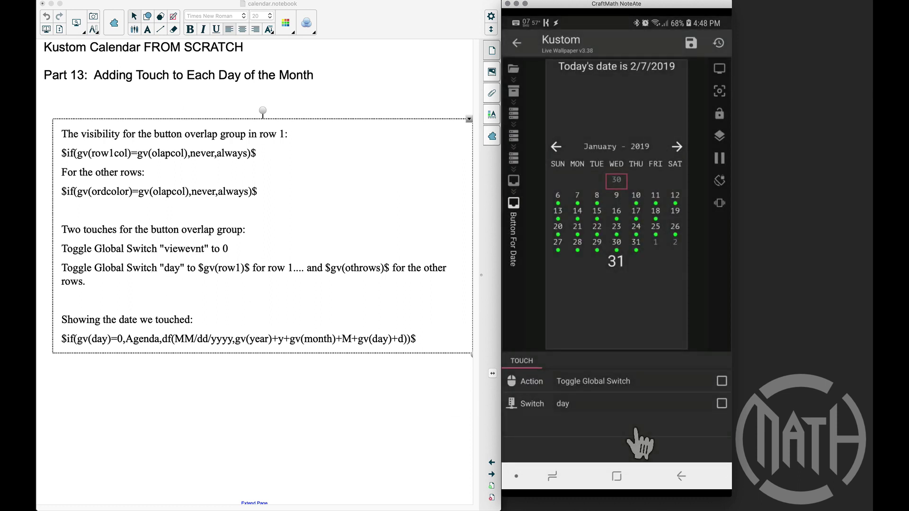
pyautogui.click(640, 443)
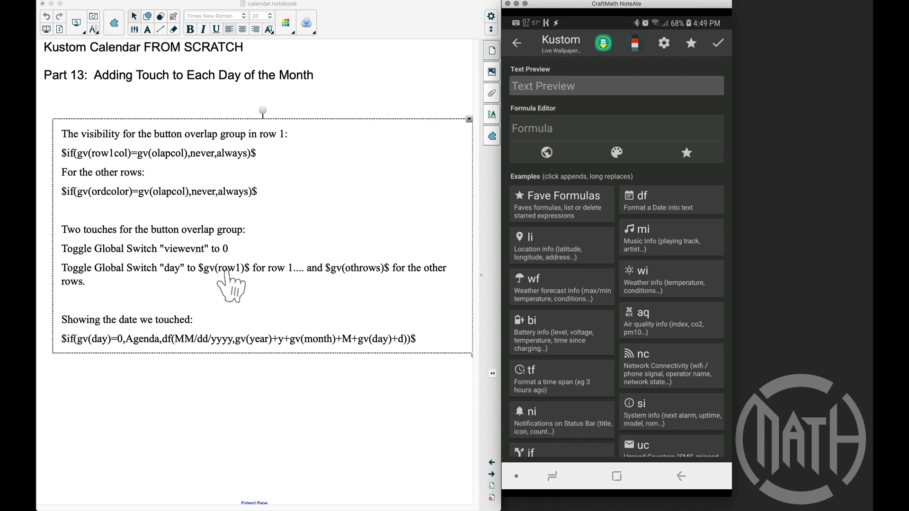
pyautogui.write('$')
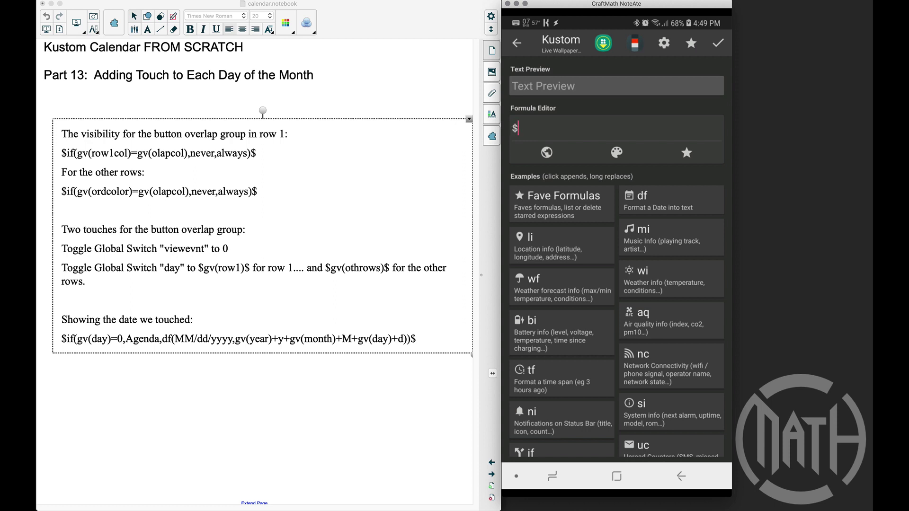
pyautogui.write('gv(row1')
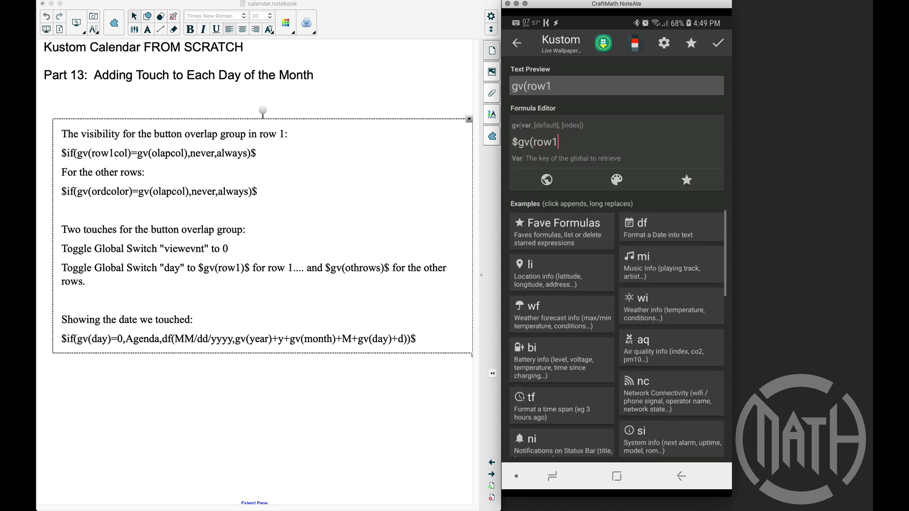
pyautogui.write(')$')
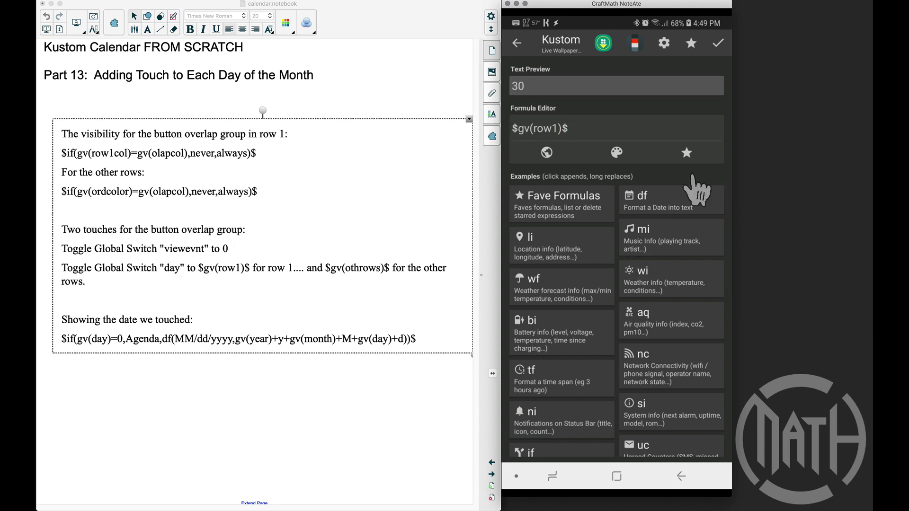
pyautogui.click(718, 44)
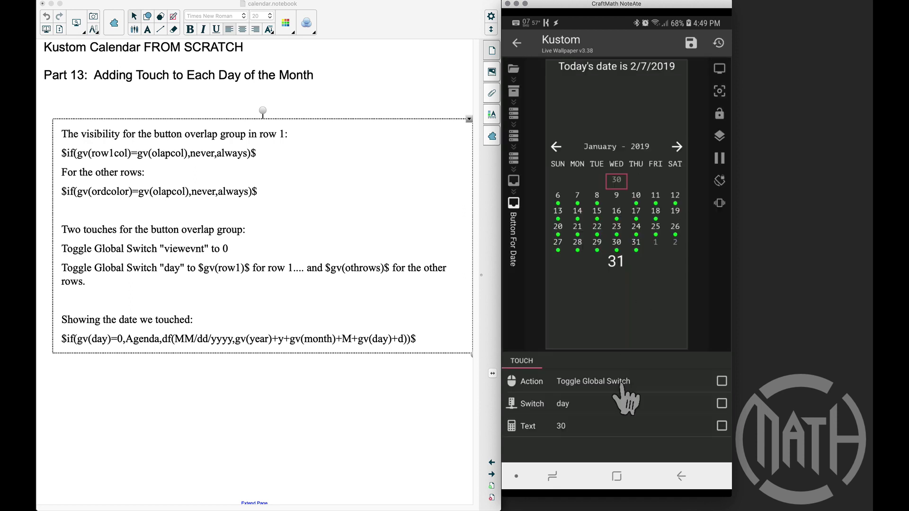
pyautogui.click(681, 474)
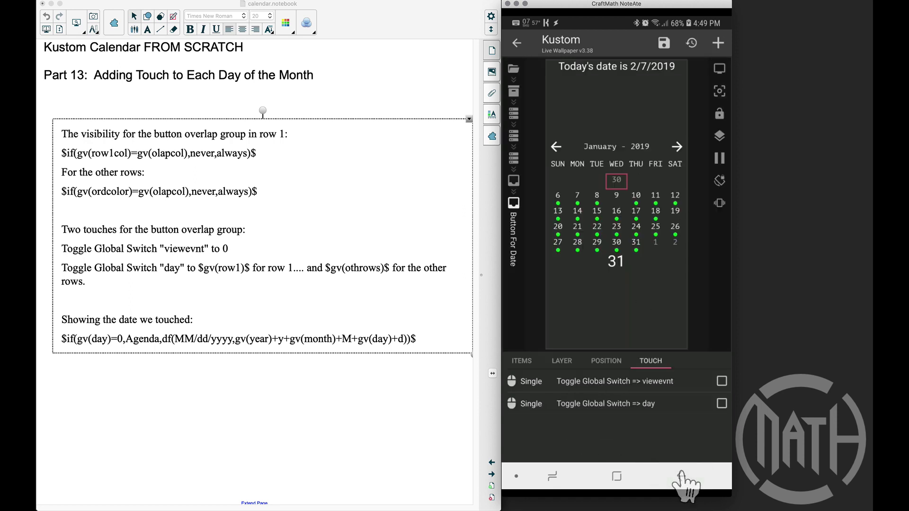
# Copy the day 30 overlap group in Row 1 and paste six copies to fill the seven-day week.
pyautogui.click(564, 365)
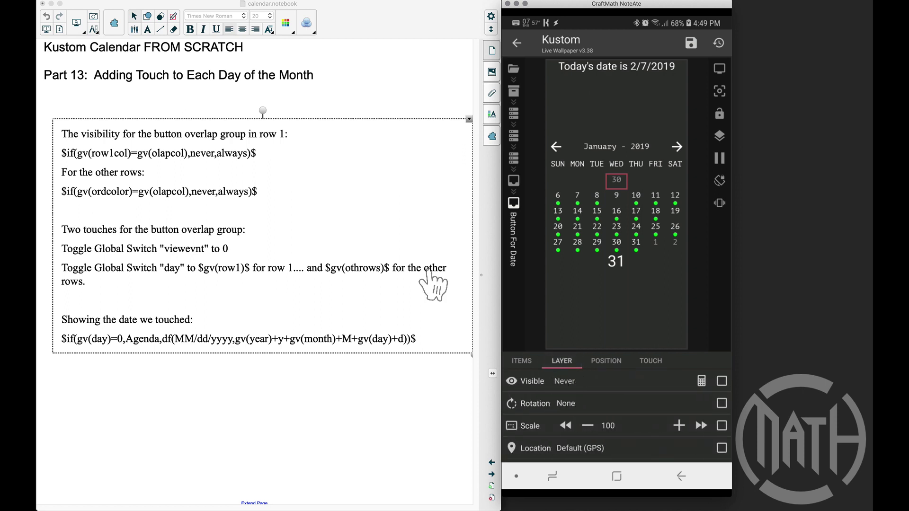
pyautogui.click(681, 477)
pyautogui.click(680, 477)
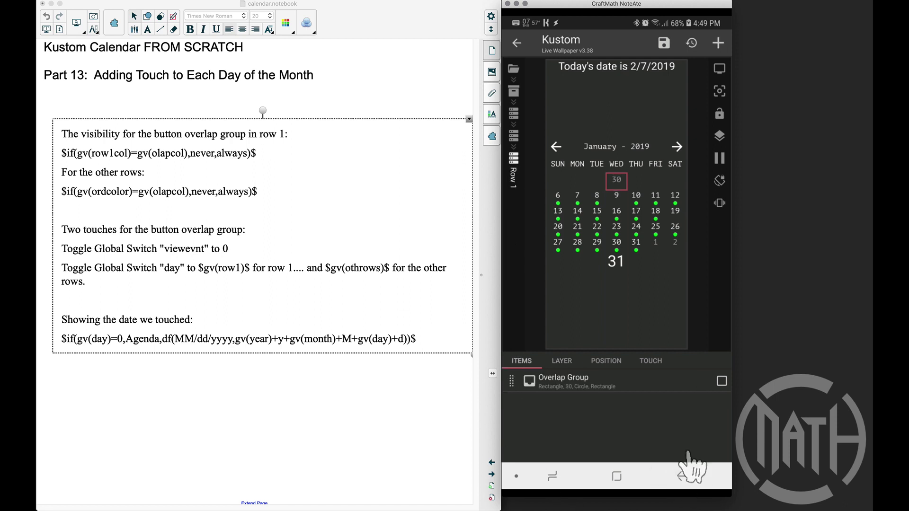
pyautogui.click(722, 381)
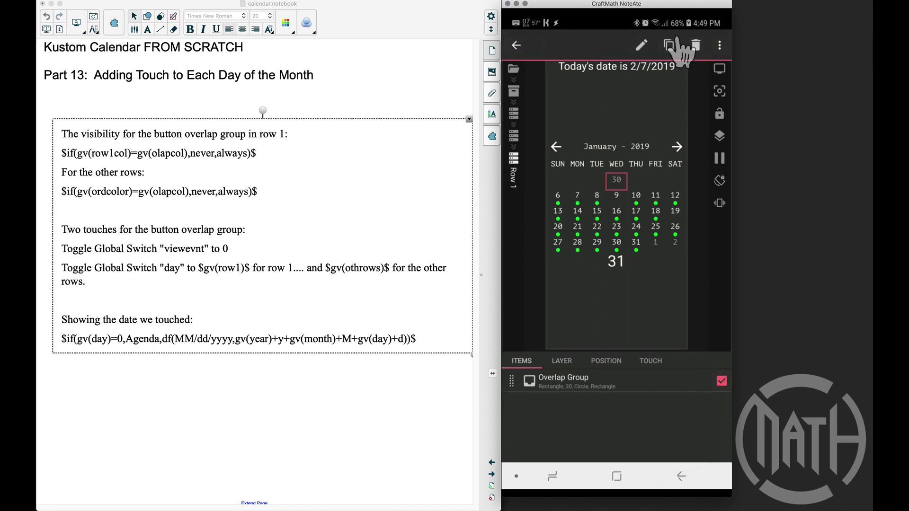
pyautogui.click(718, 42)
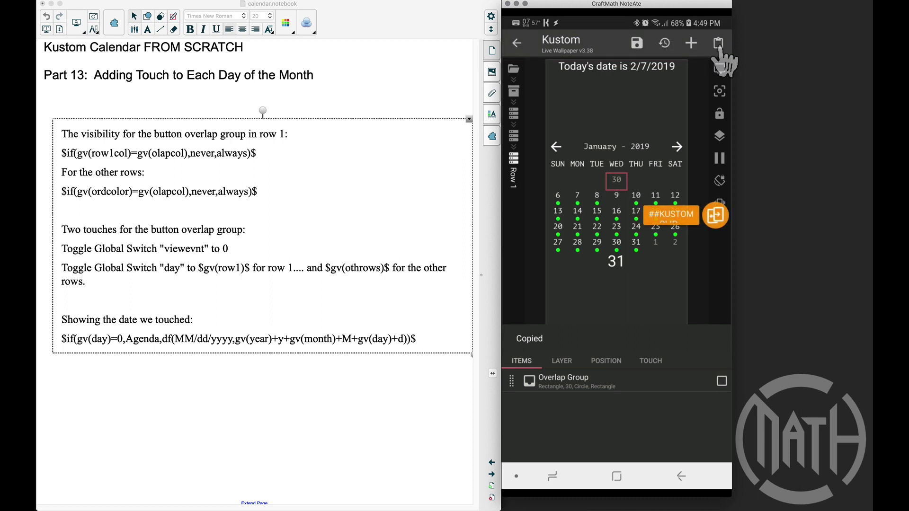
pyautogui.click(719, 43)
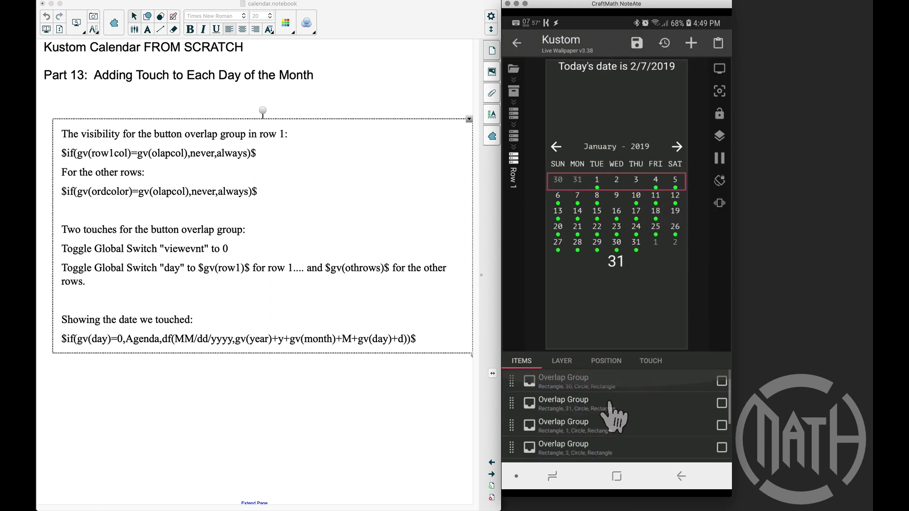
# Check the visibility and touch actions of Button For Date in the day 31 overlap group of Row 1.
pyautogui.click(577, 180)
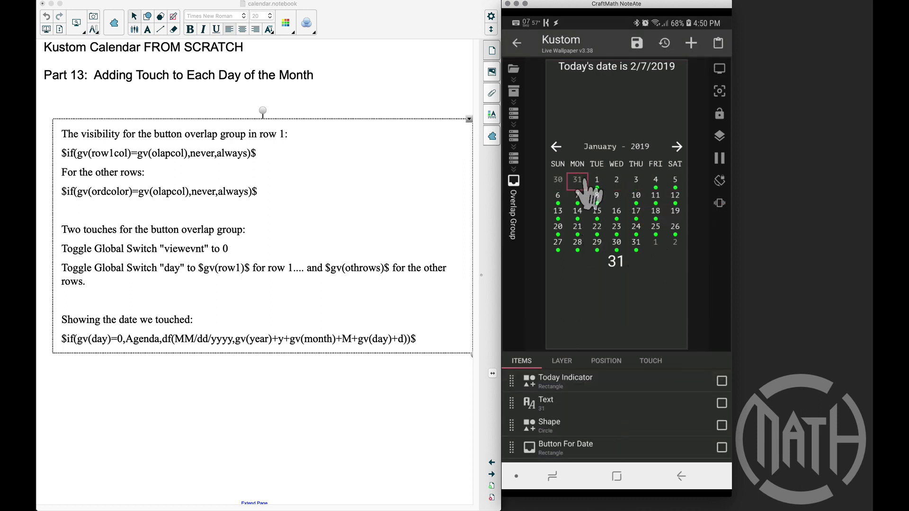
pyautogui.click(564, 448)
pyautogui.click(566, 361)
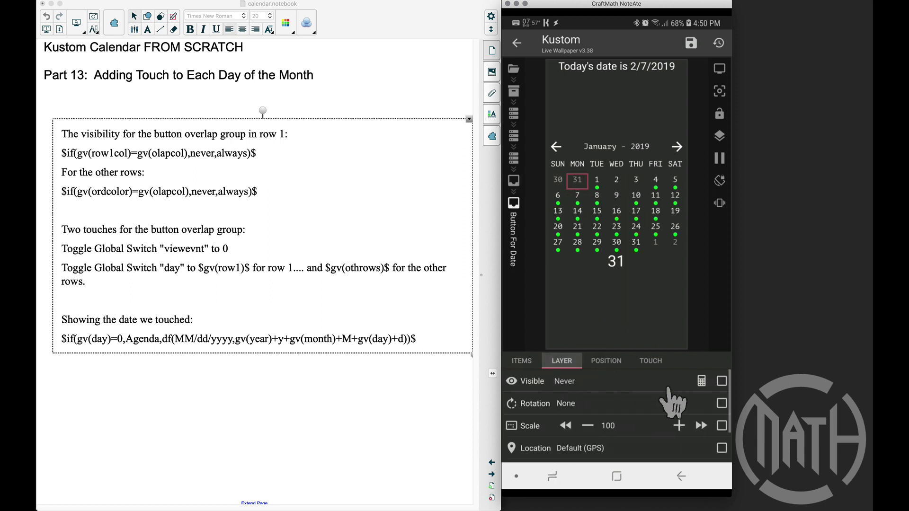
pyautogui.click(651, 362)
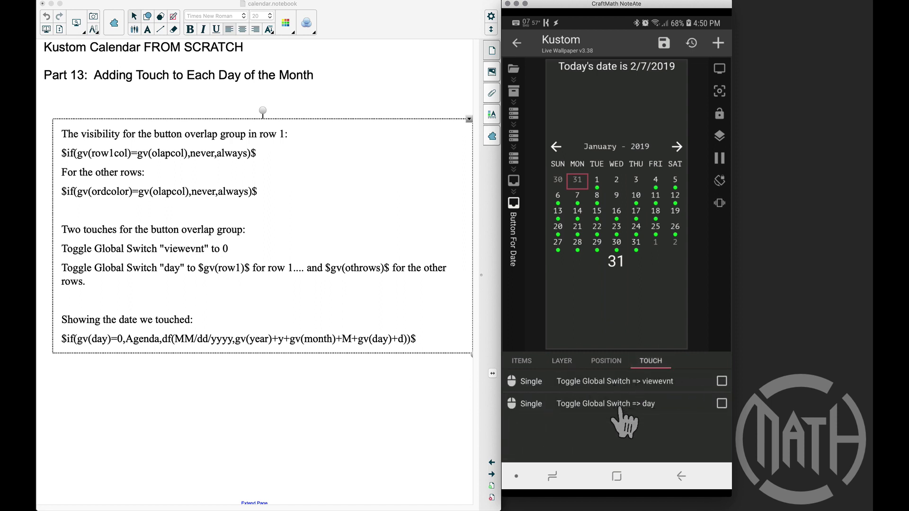
pyautogui.click(681, 476)
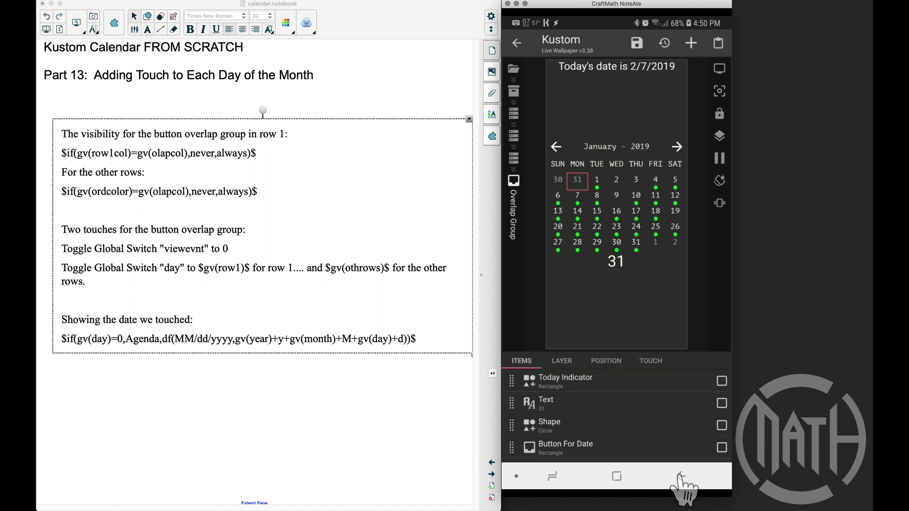
pyautogui.click(681, 476)
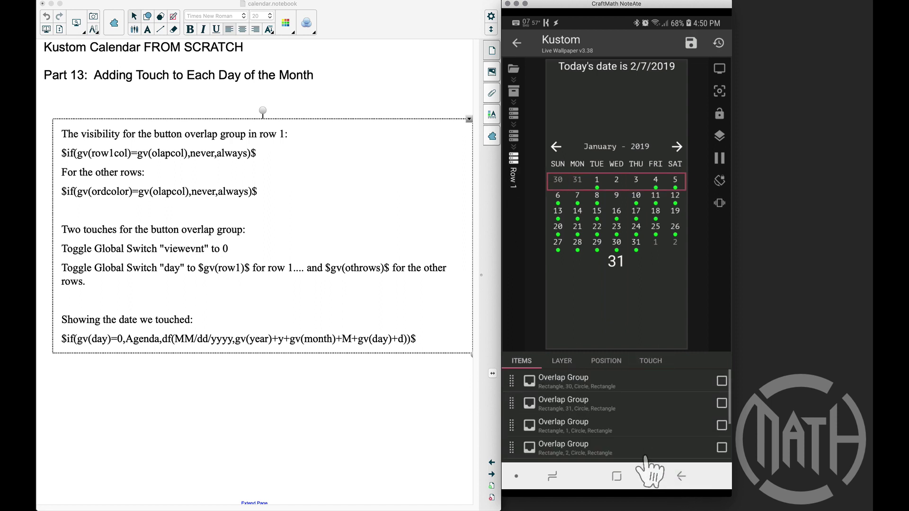
# Check the visibility and touch actions of Button For Date in the day 1 overlap group of Row 1.
pyautogui.click(579, 425)
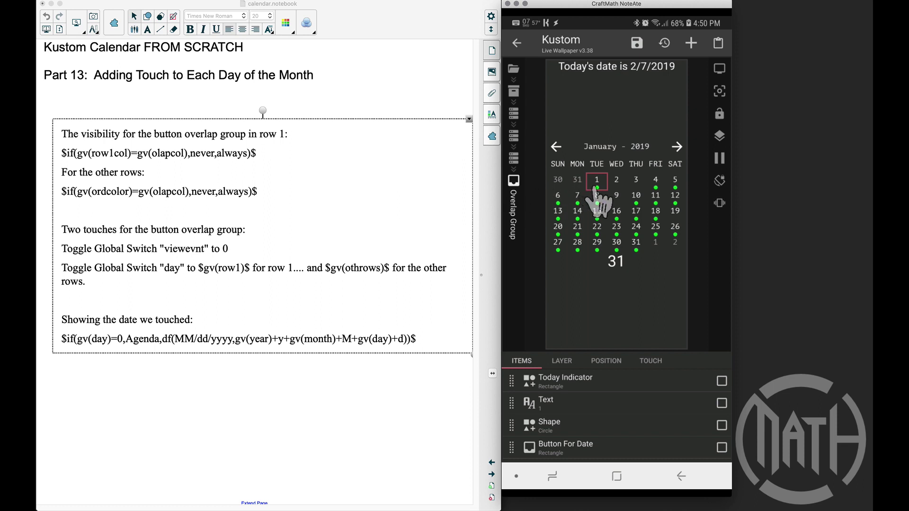
pyautogui.click(561, 448)
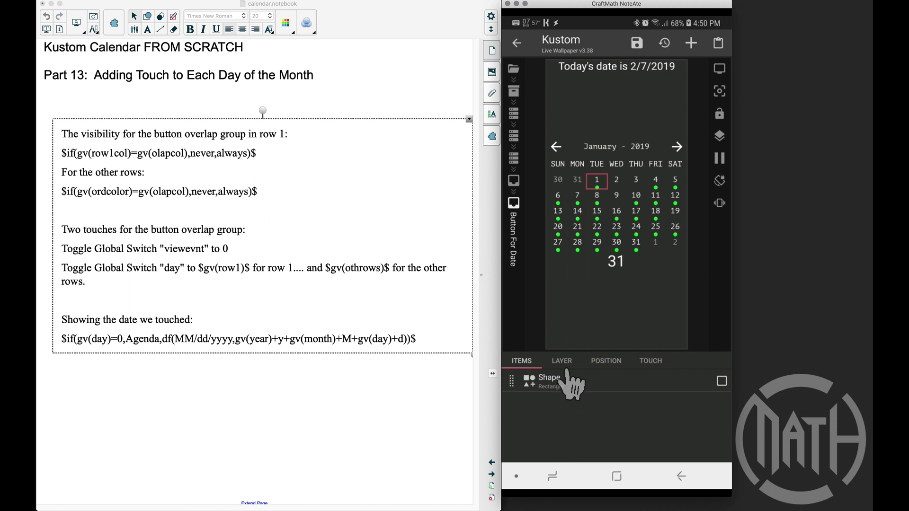
pyautogui.click(563, 366)
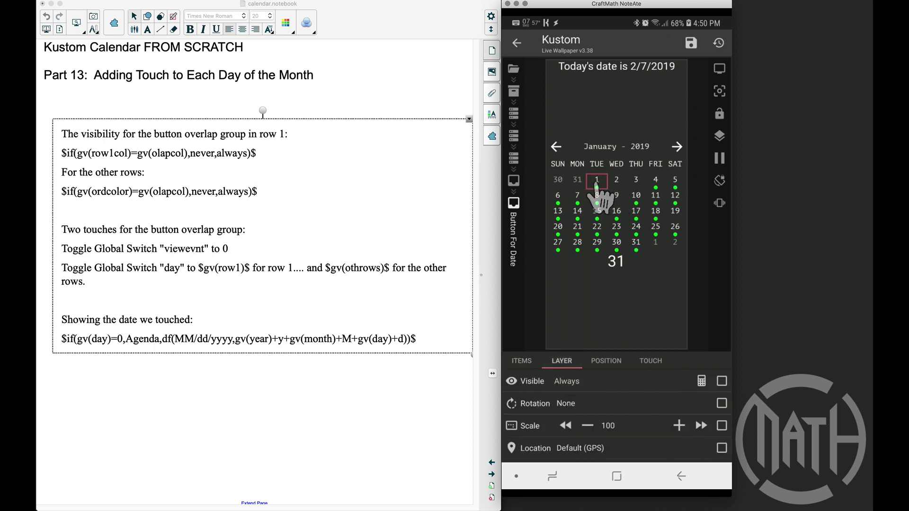
pyautogui.click(650, 362)
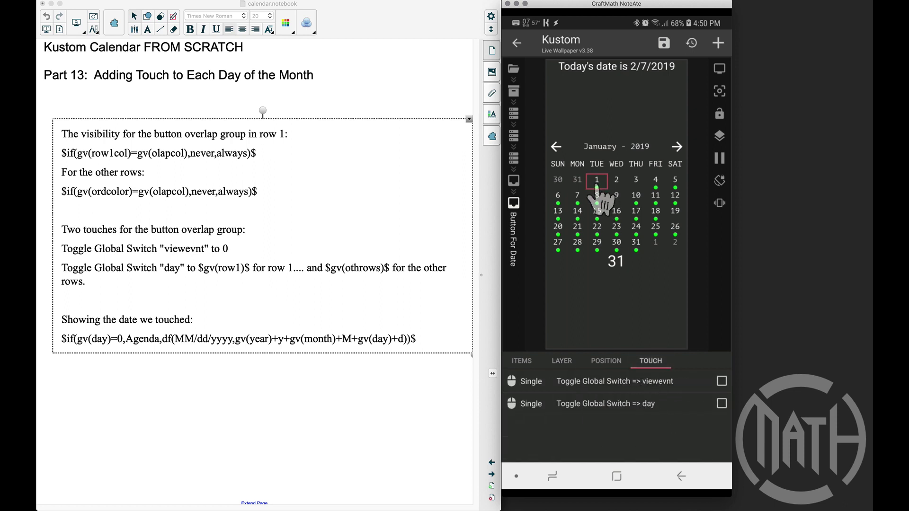
pyautogui.click(681, 476)
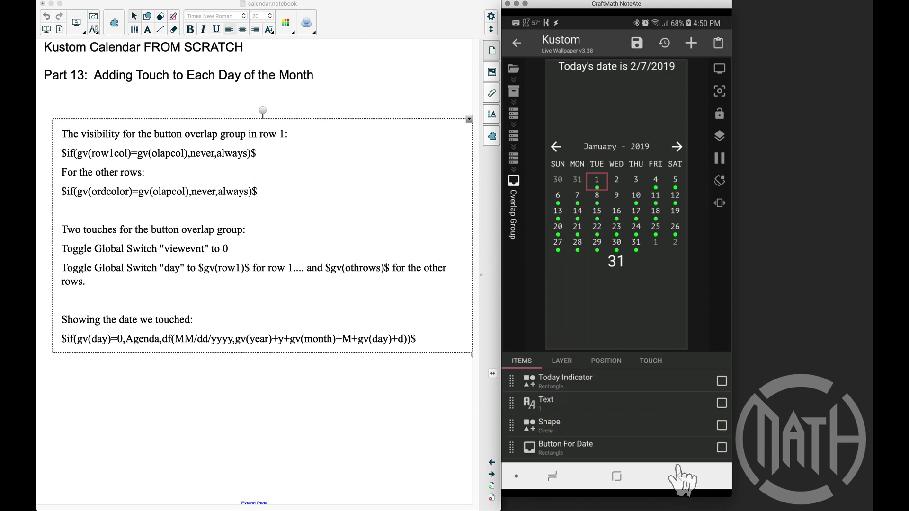
pyautogui.click(681, 477)
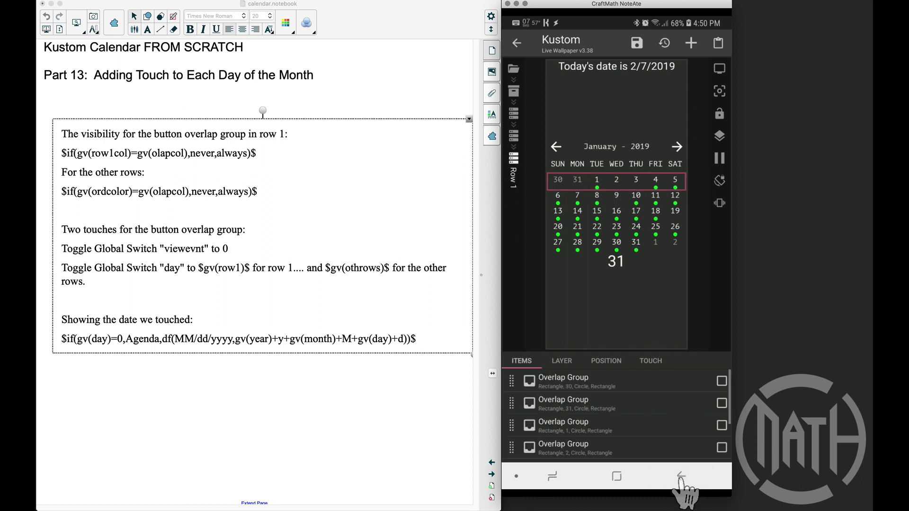
# Inspect Button For Date in the day 5 overlap group, checking its visibility, touch actions and the formula of the day switch toggle.
pyautogui.click(620, 433)
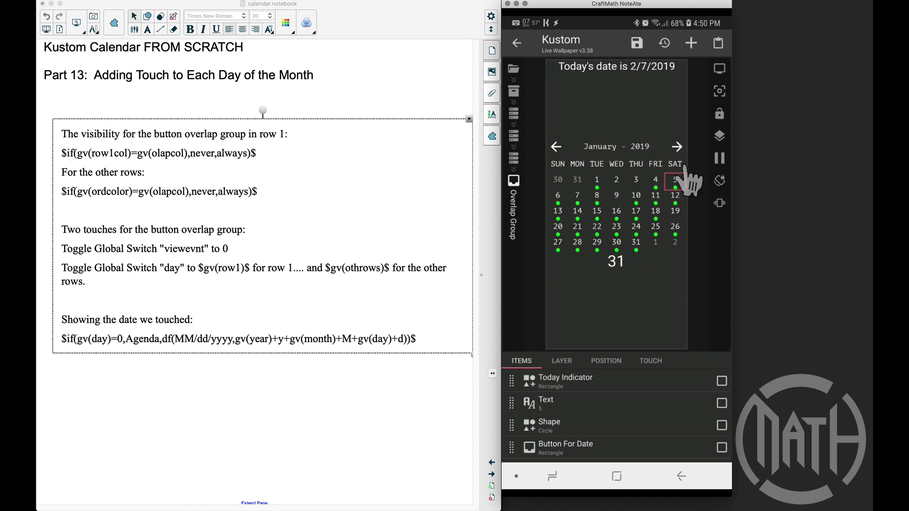
pyautogui.click(557, 450)
pyautogui.click(561, 362)
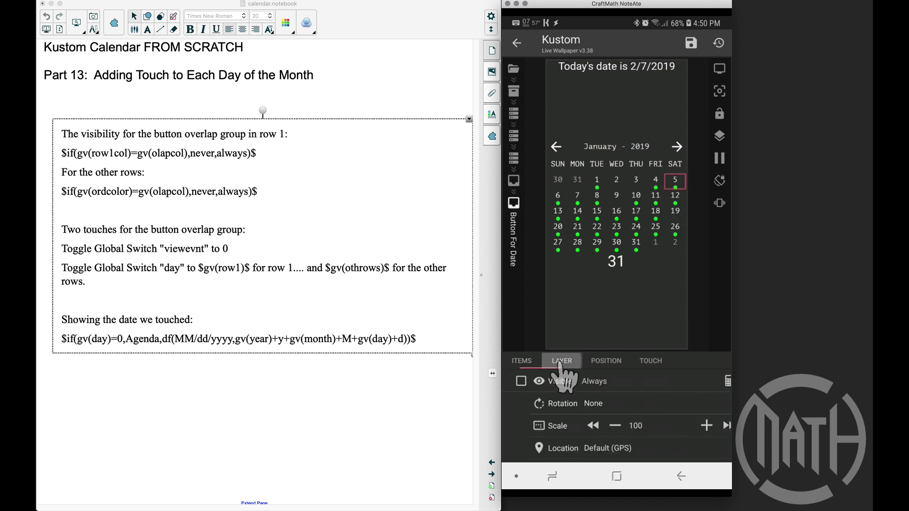
pyautogui.click(644, 361)
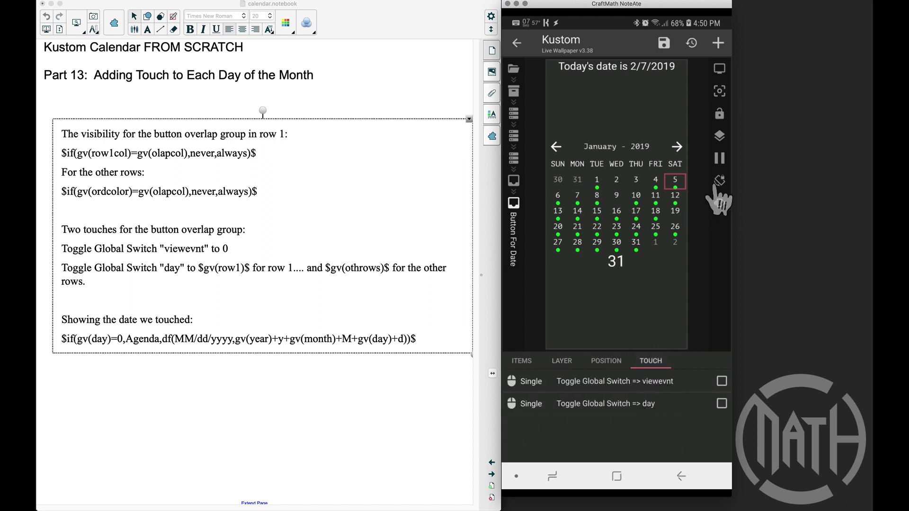
pyautogui.click(634, 403)
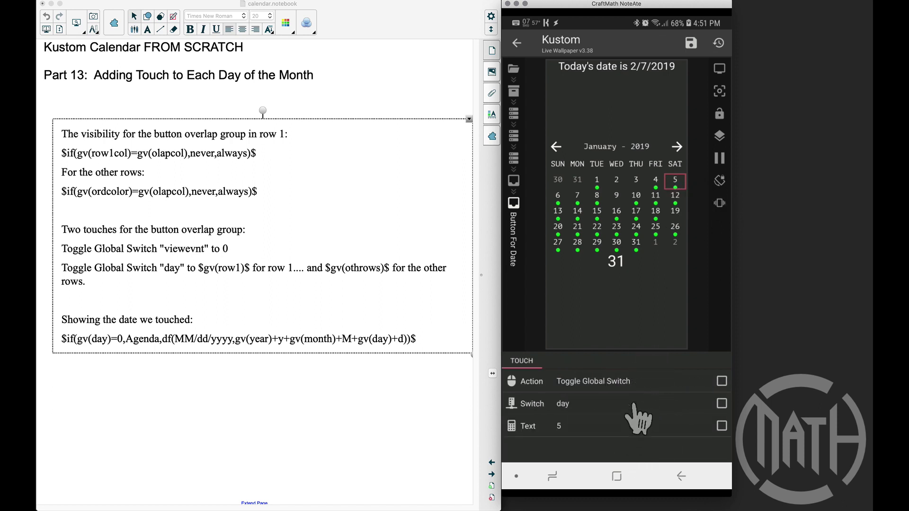
pyautogui.click(588, 430)
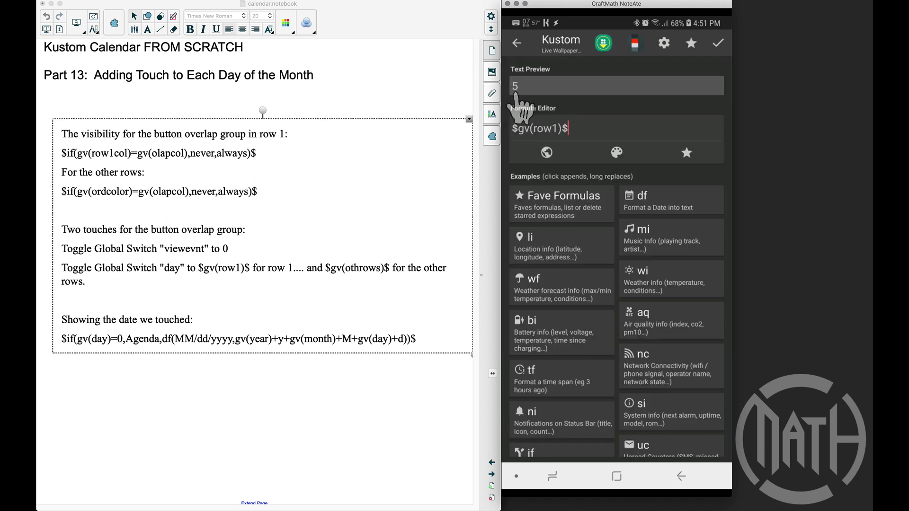
pyautogui.click(681, 476)
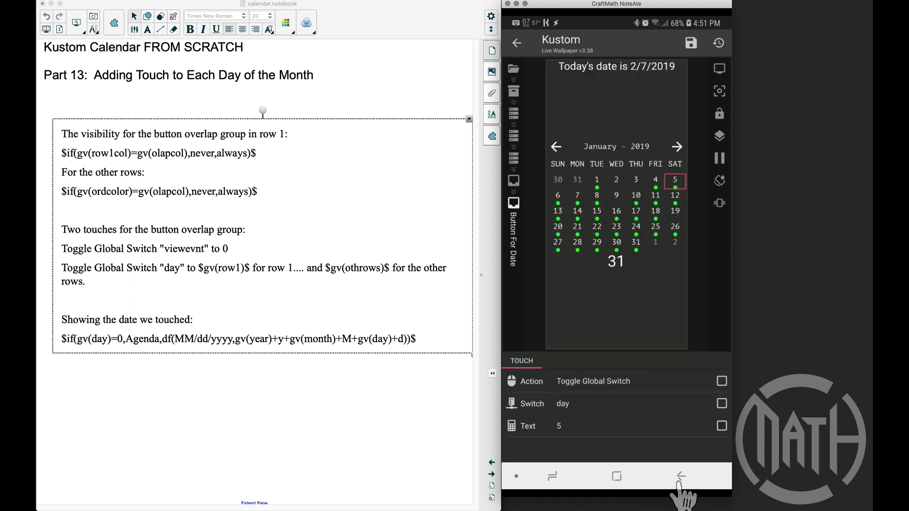
pyautogui.click(681, 476)
pyautogui.click(681, 476)
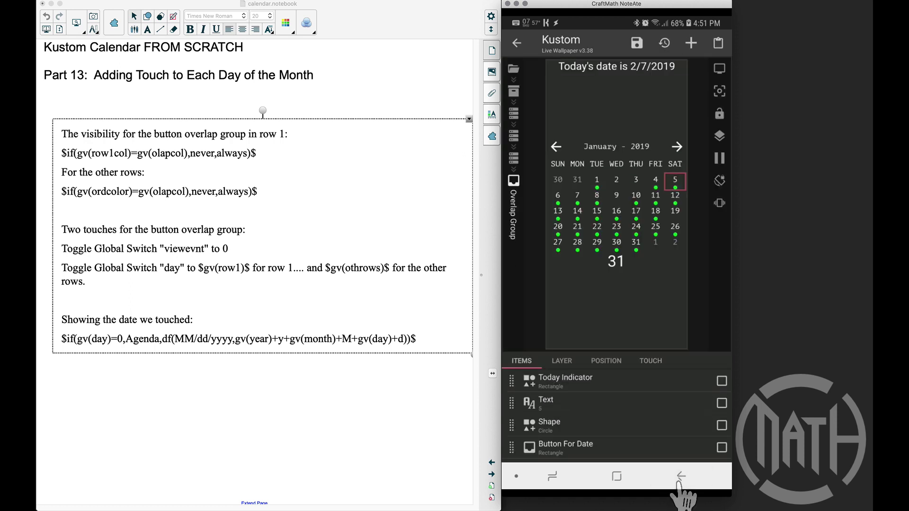
pyautogui.click(681, 476)
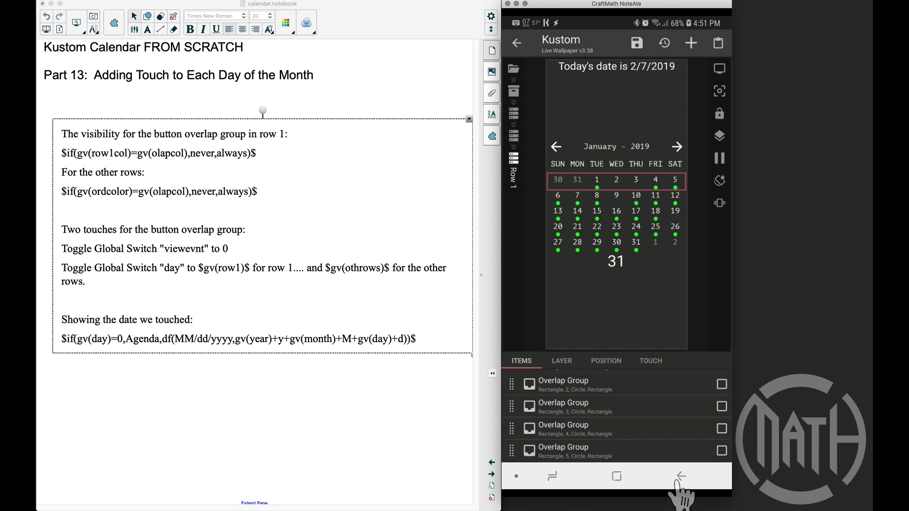
# Copy the Button For Date group from the first overlap group of Row 1.
pyautogui.scroll(3, 579, 406)
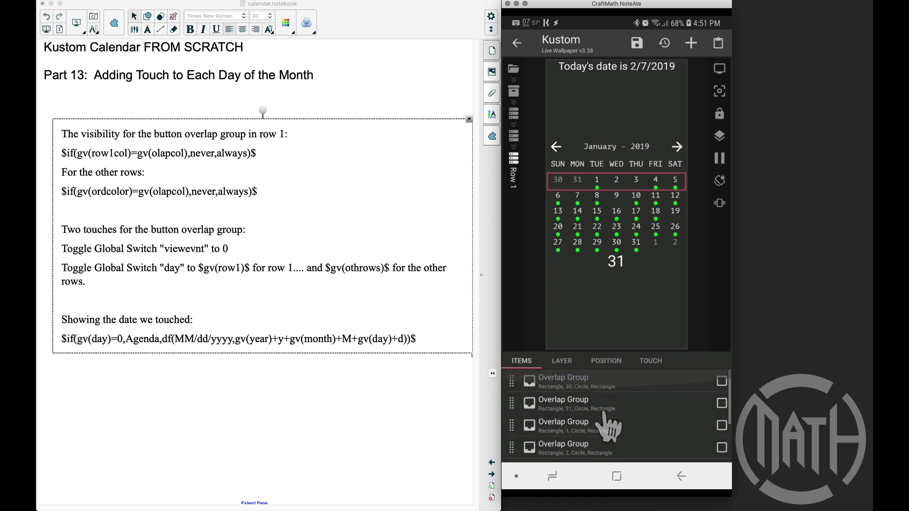
pyautogui.click(561, 385)
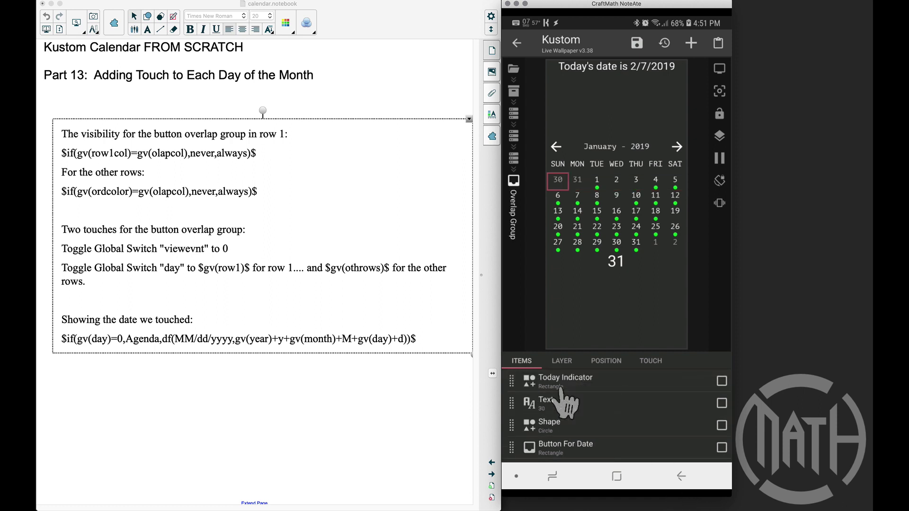
pyautogui.click(722, 447)
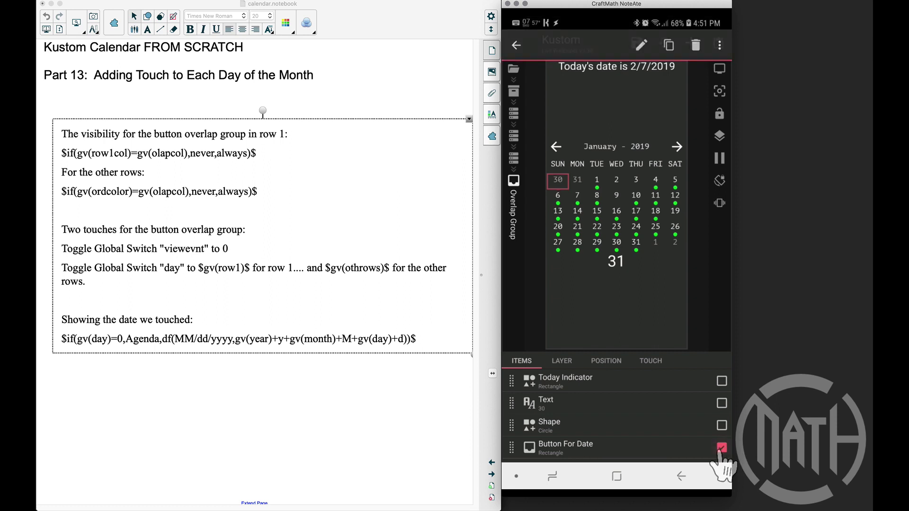
pyautogui.click(670, 46)
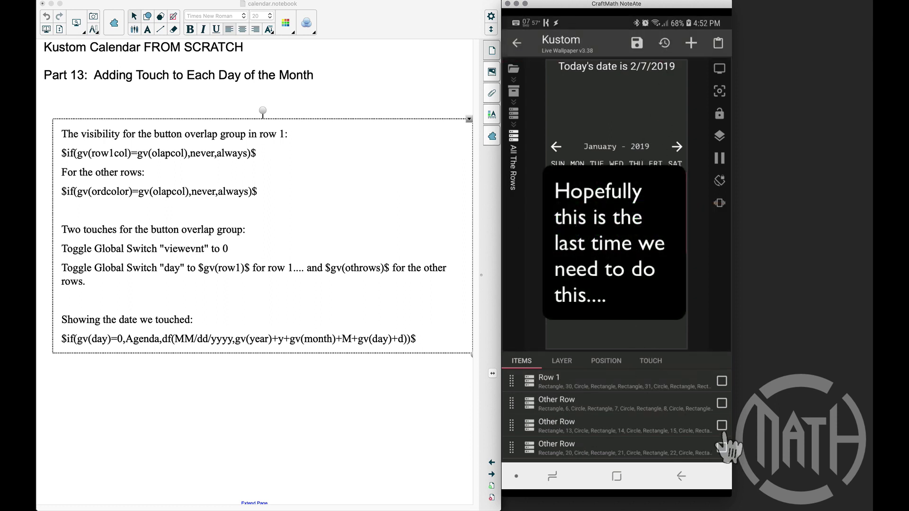
# Delete every Other Row group in All The Rows except the first one.
pyautogui.click(722, 426)
pyautogui.click(722, 448)
pyautogui.scroll(-2, 722, 448)
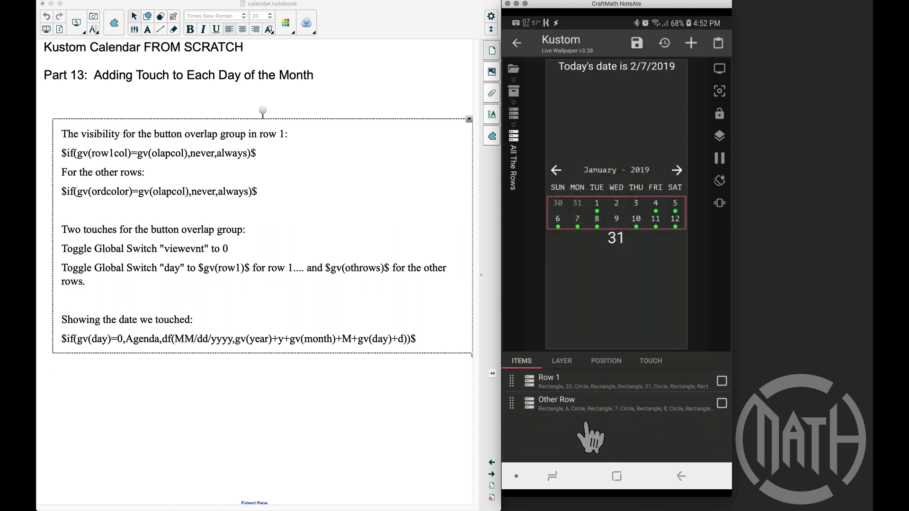
# Delete all overlap groups in the remaining Other Row except the first one, for day 6.
pyautogui.click(561, 408)
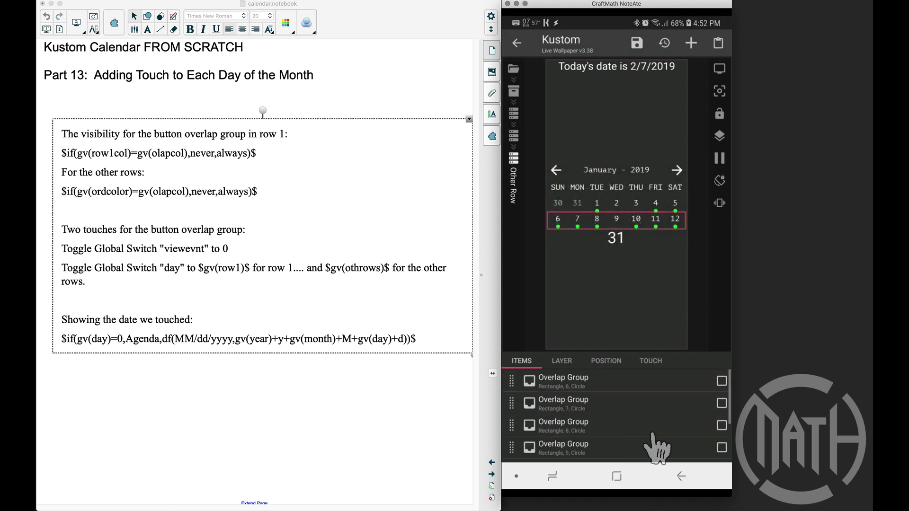
pyautogui.click(721, 450)
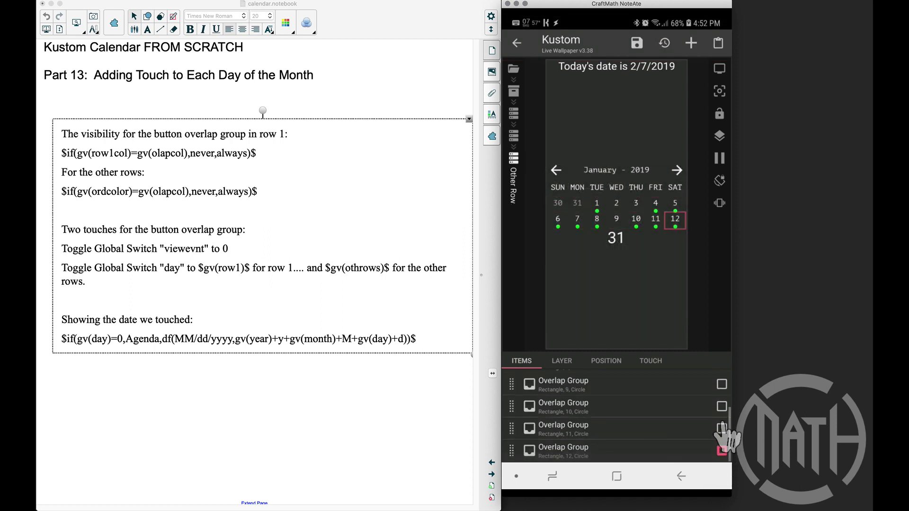
pyautogui.click(722, 429)
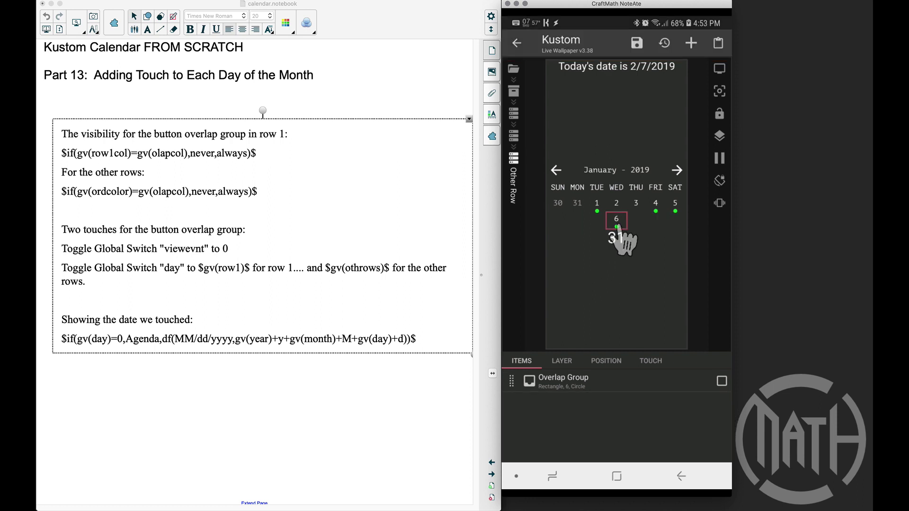
# Paste the copied Button For Date group into the day 6 overlap group of Other Row and open it.
pyautogui.click(566, 381)
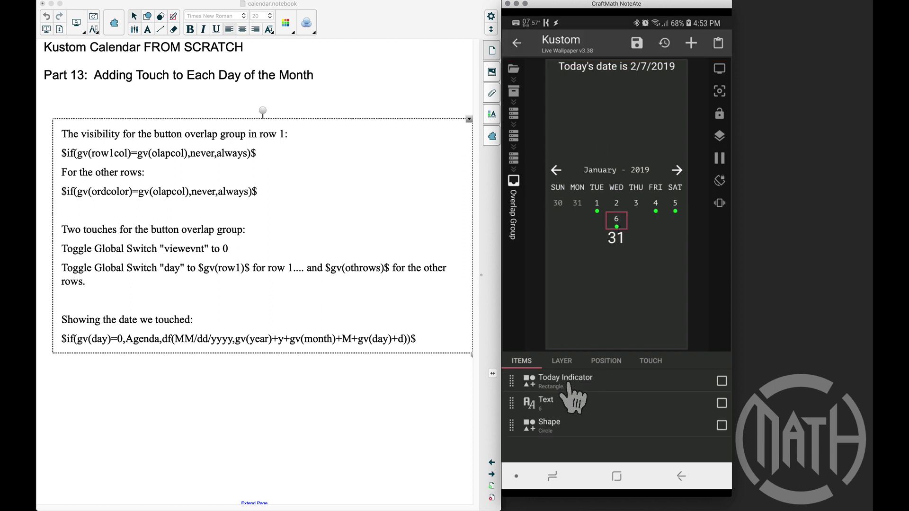
pyautogui.click(718, 43)
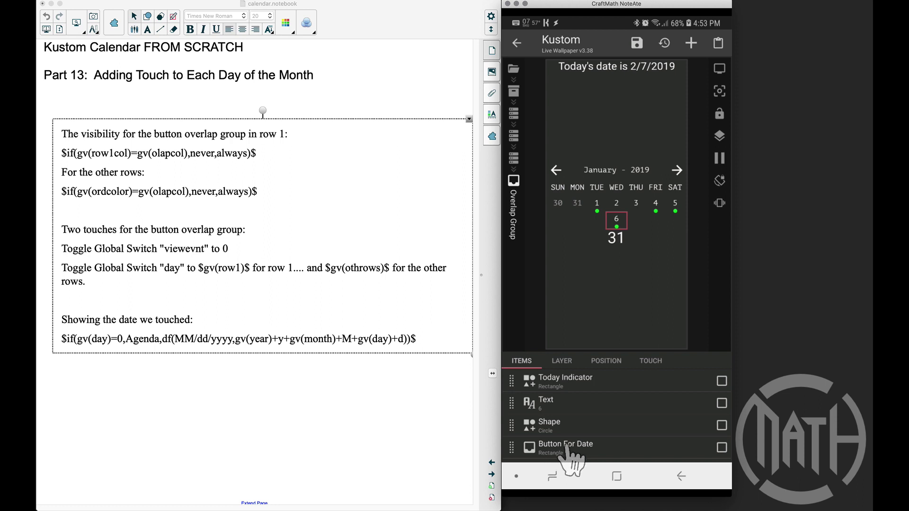
pyautogui.click(569, 448)
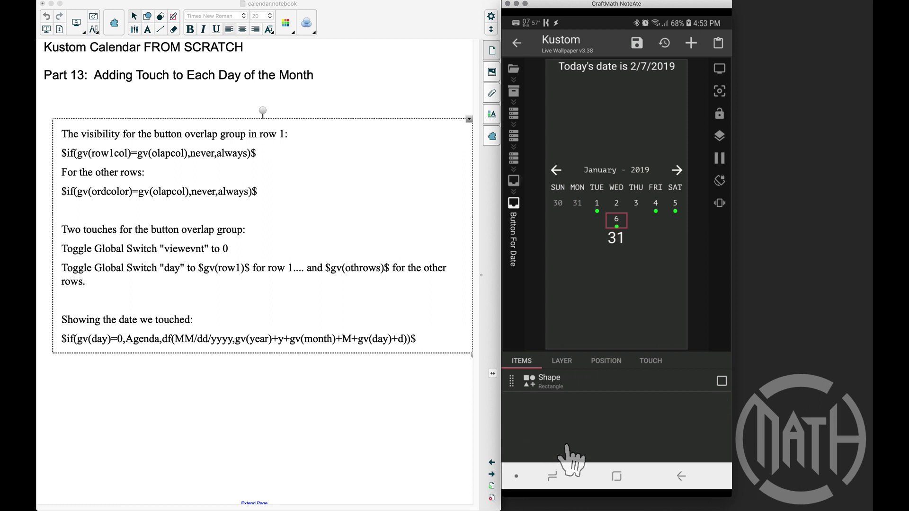
# Change the Button For Date group's visibility formula to $if(gv(ordcolor)=gv(olapcol),never,always)$.
pyautogui.click(562, 361)
pyautogui.click(702, 382)
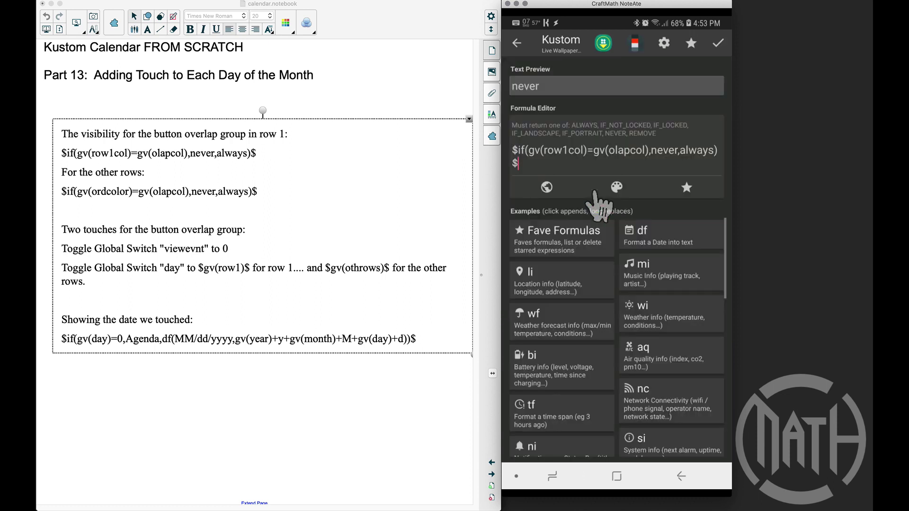
pyautogui.click(584, 152)
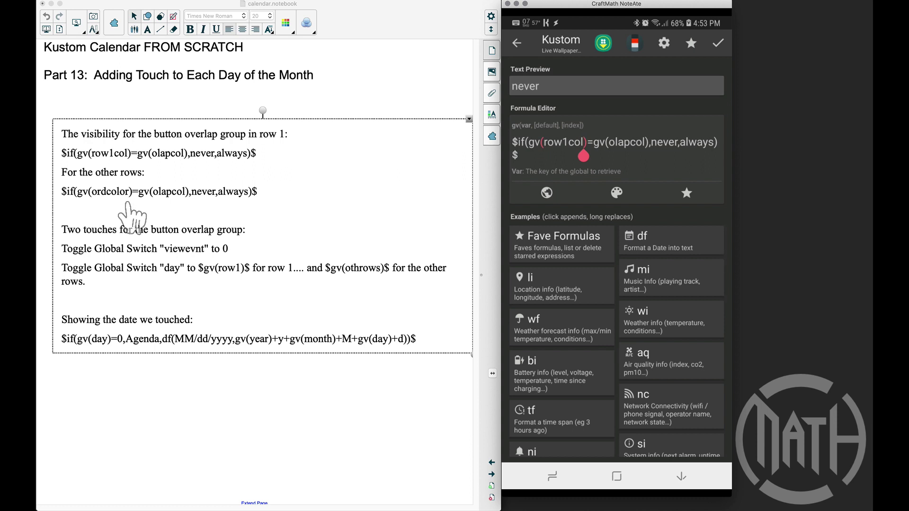
pyautogui.press('BackSpace')
pyautogui.press('BackSpace')
pyautogui.press('BackSpace')
pyautogui.press('BackSpace')
pyautogui.press('BackSpace')
pyautogui.press('BackSpace')
pyautogui.press('BackSpace')
pyautogui.write('ordcolor')
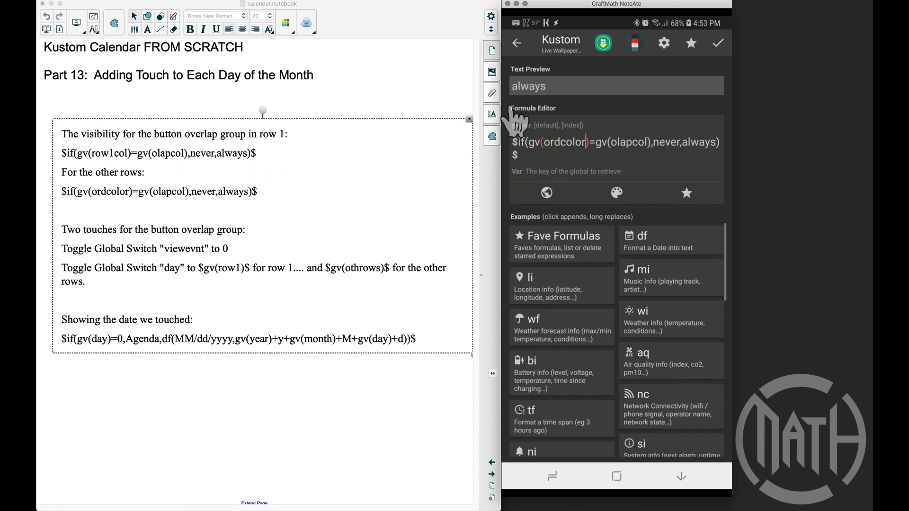
pyautogui.click(681, 476)
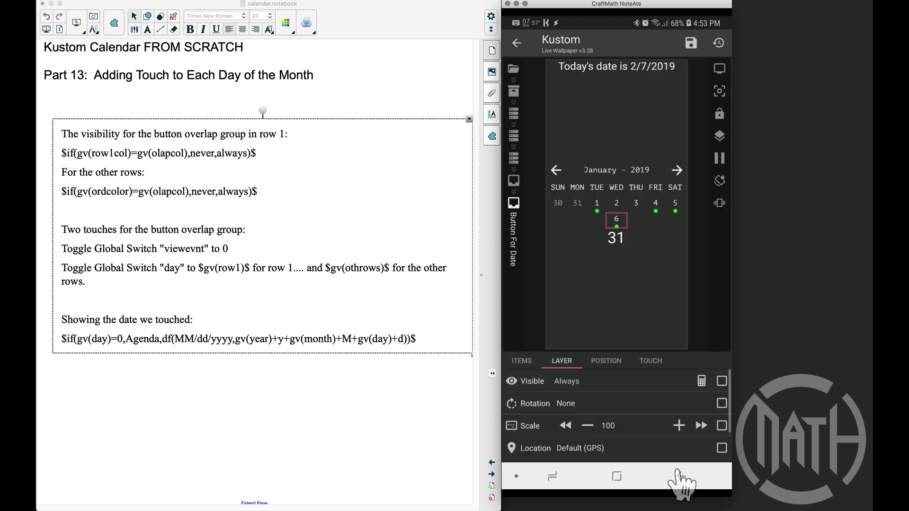
# Set the value of the group's "day" global switch touch action to $gv(othrows)$.
pyautogui.click(649, 362)
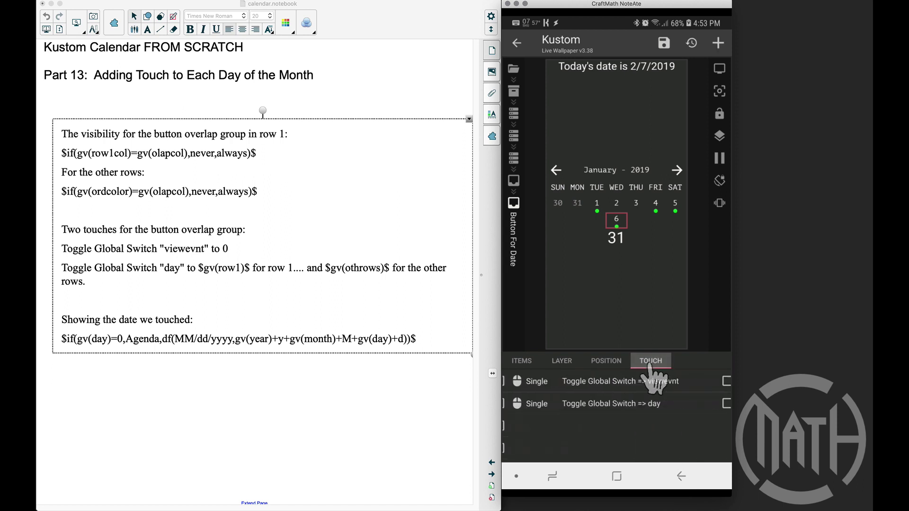
pyautogui.click(614, 406)
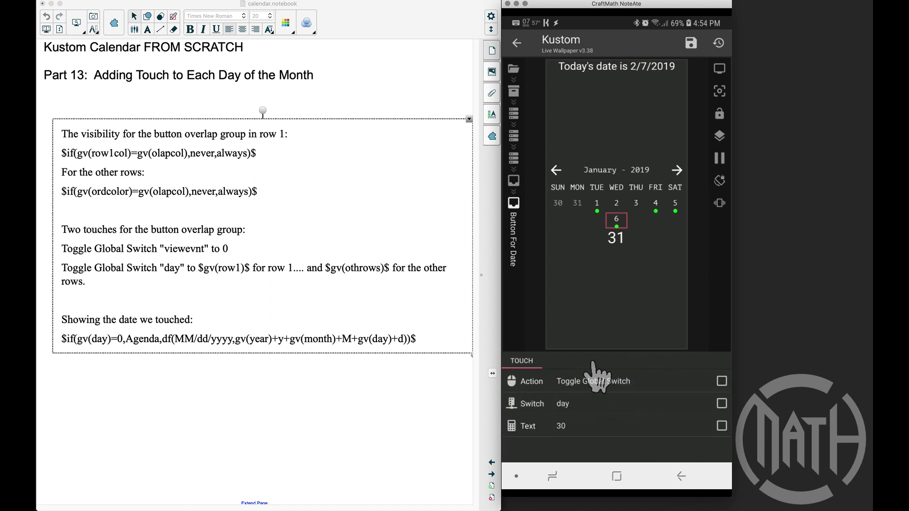
pyautogui.click(579, 429)
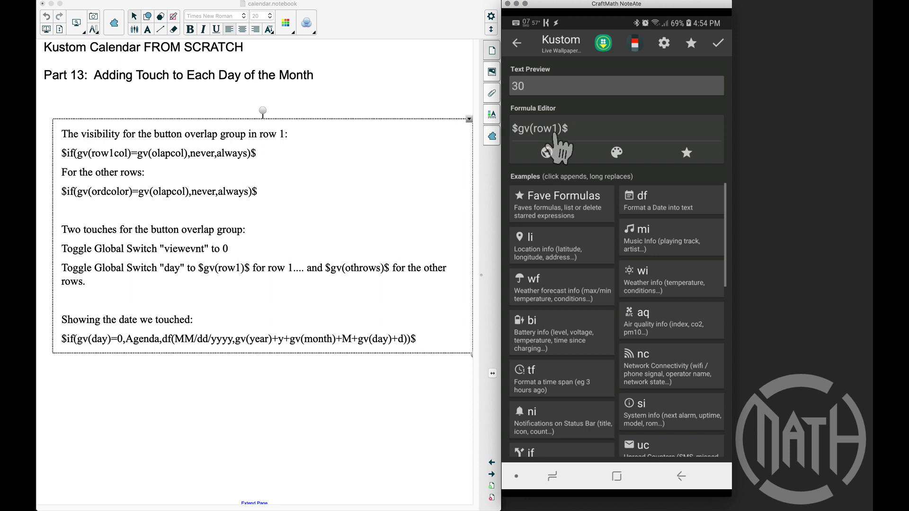
pyautogui.click(557, 132)
pyautogui.press('BackSpace')
pyautogui.press('BackSpace')
pyautogui.press('BackSpace')
pyautogui.press('BackSpace')
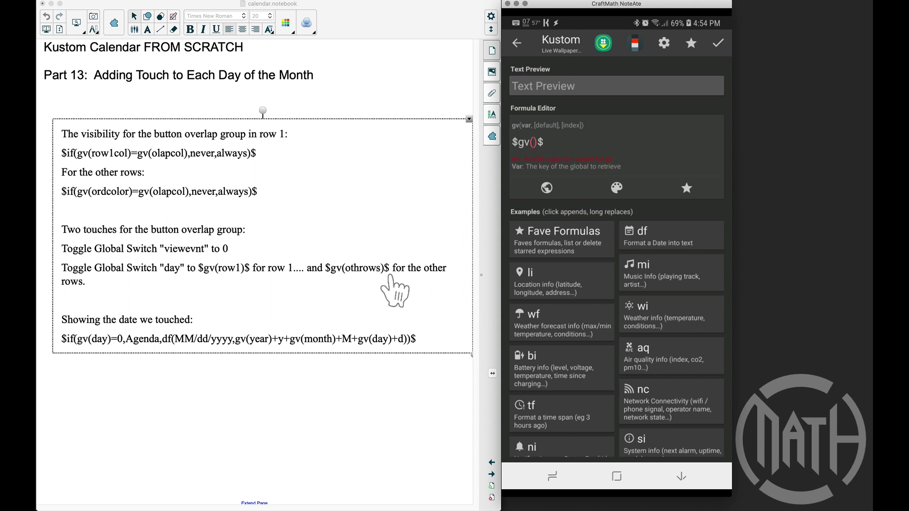
pyautogui.write('othrows')
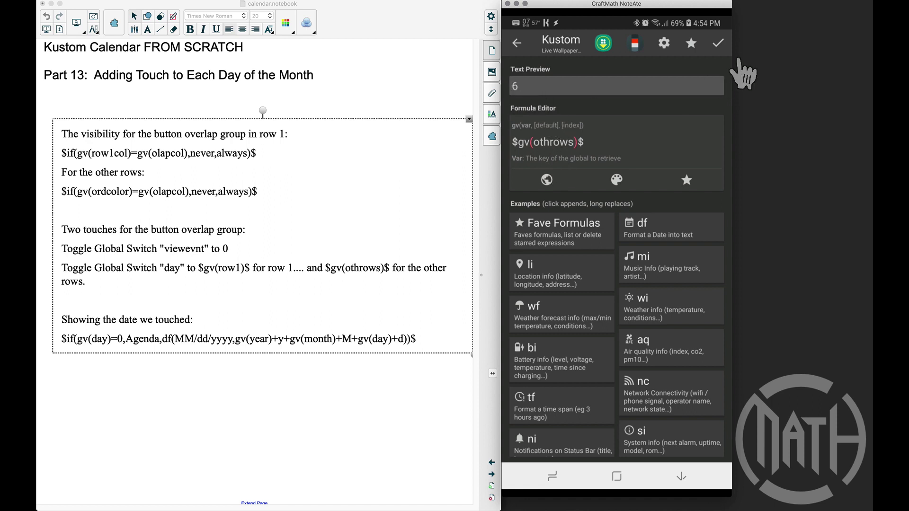
pyautogui.click(719, 43)
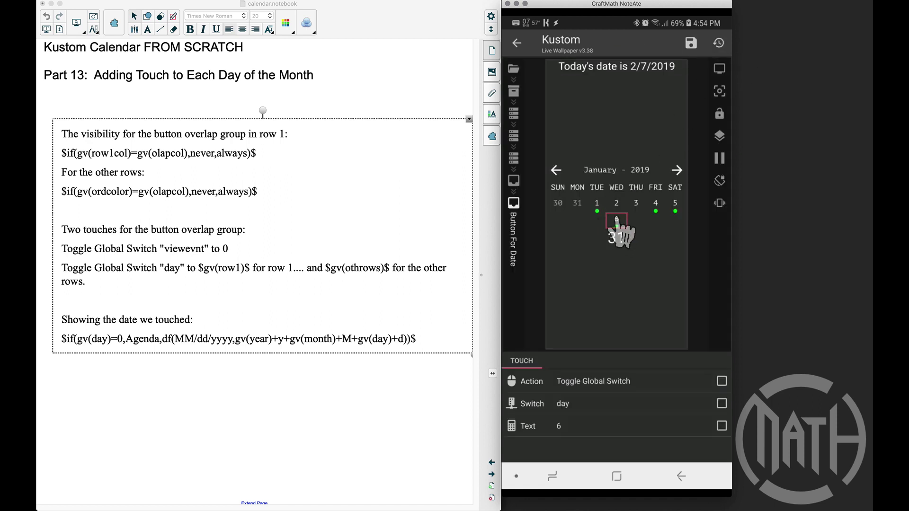
pyautogui.click(680, 476)
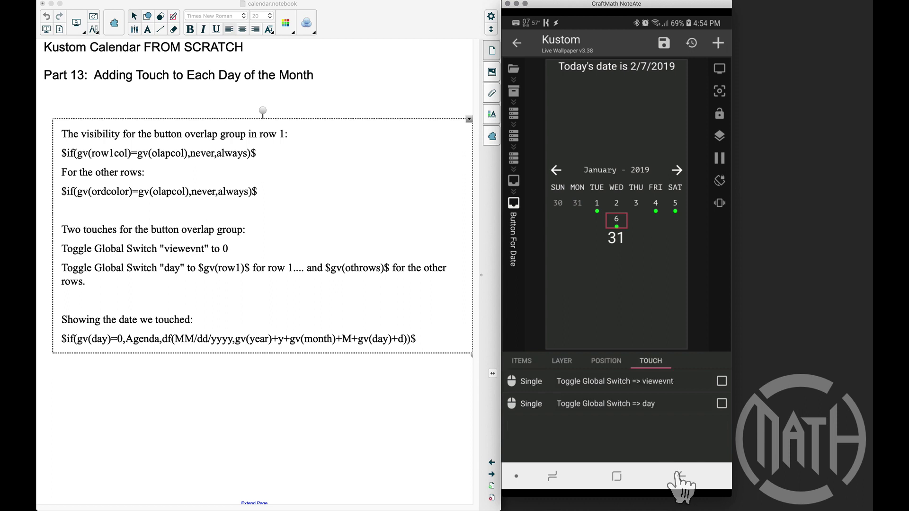
# Copy the day 6 overlap group and paste it six times in Other Row to fill the week through day 12.
pyautogui.click(680, 476)
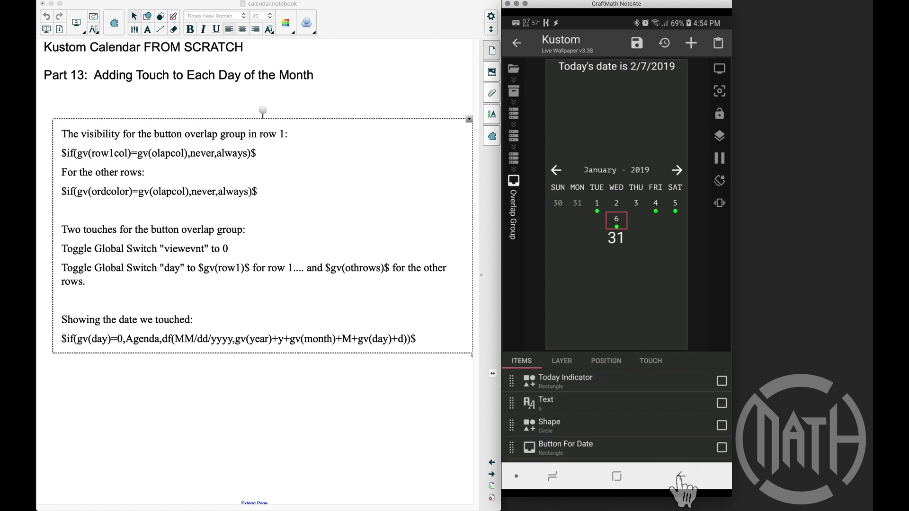
pyautogui.click(681, 476)
pyautogui.click(719, 383)
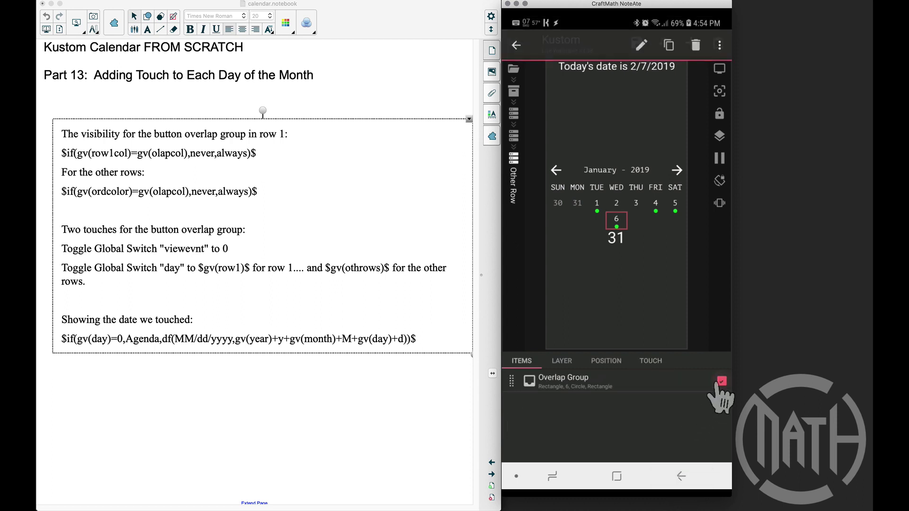
pyautogui.click(669, 46)
pyautogui.click(718, 44)
pyautogui.click(718, 44)
pyautogui.click(718, 43)
pyautogui.click(718, 43)
pyautogui.click(719, 43)
pyautogui.click(718, 44)
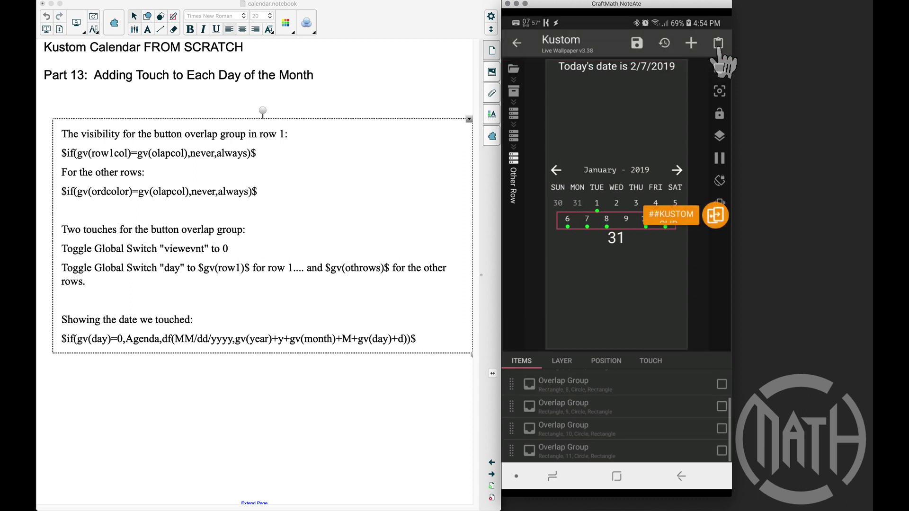
# Copy the completed Other Row group and paste it four times in All The Rows.
pyautogui.click(680, 476)
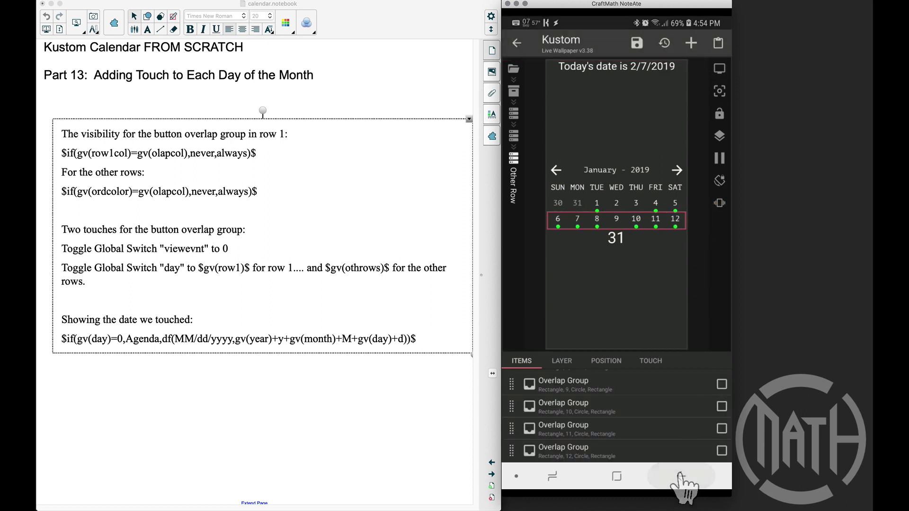
pyautogui.click(722, 404)
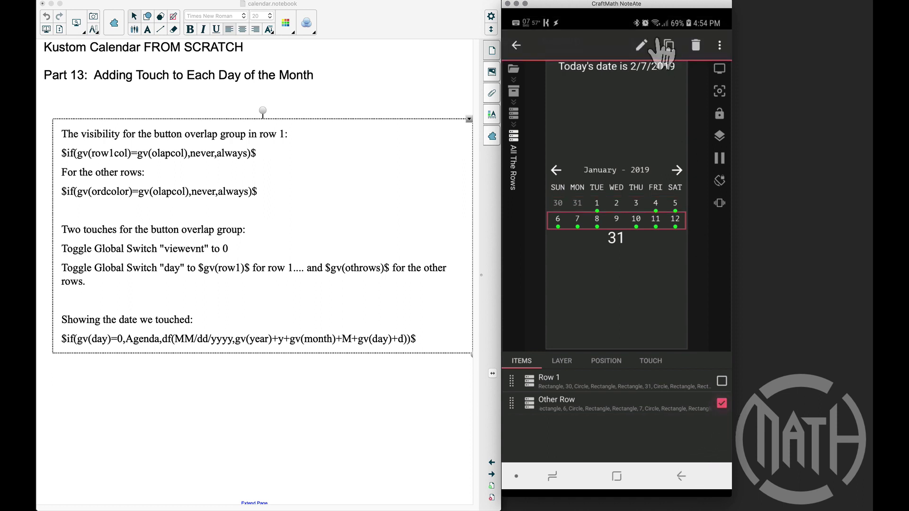
pyautogui.click(668, 45)
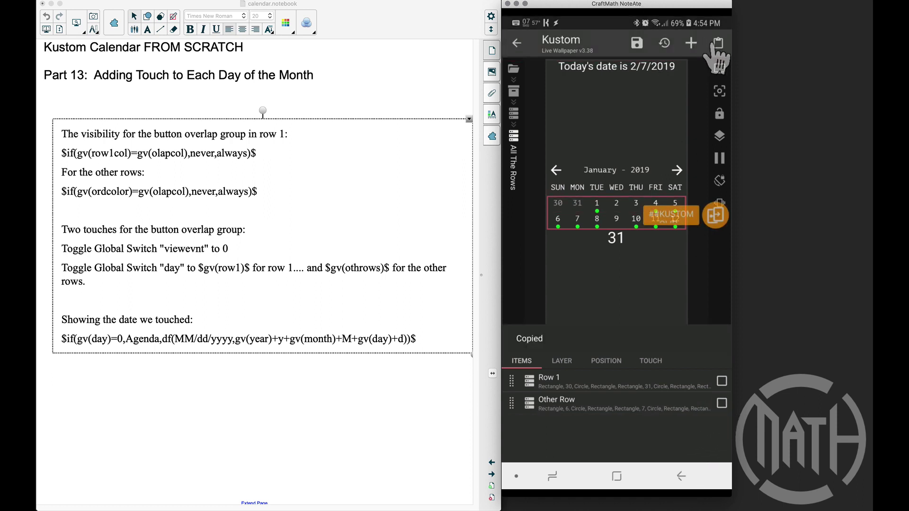
pyautogui.click(719, 44)
pyautogui.click(718, 44)
pyautogui.click(719, 43)
pyautogui.click(718, 44)
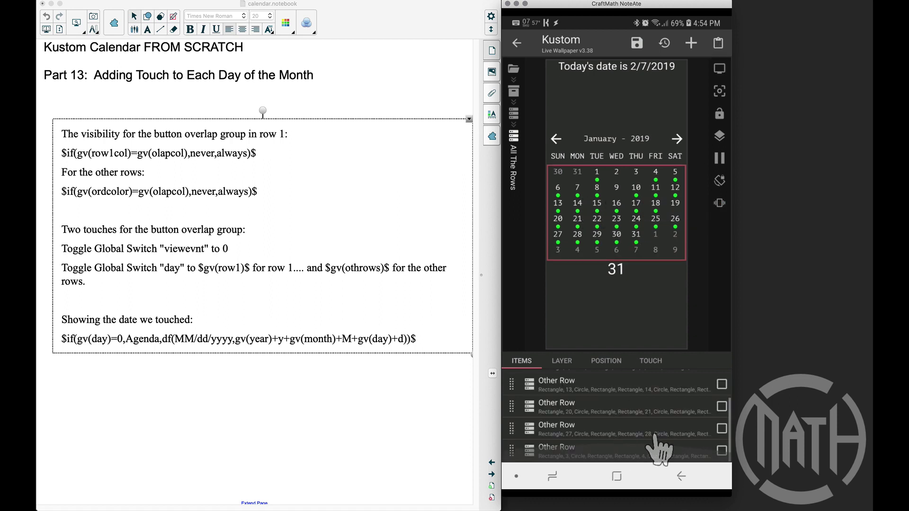
# Drive the visibility of the Other Row starting with 27 by the formula $gv(5throw)$.
pyautogui.click(564, 428)
pyautogui.click(563, 361)
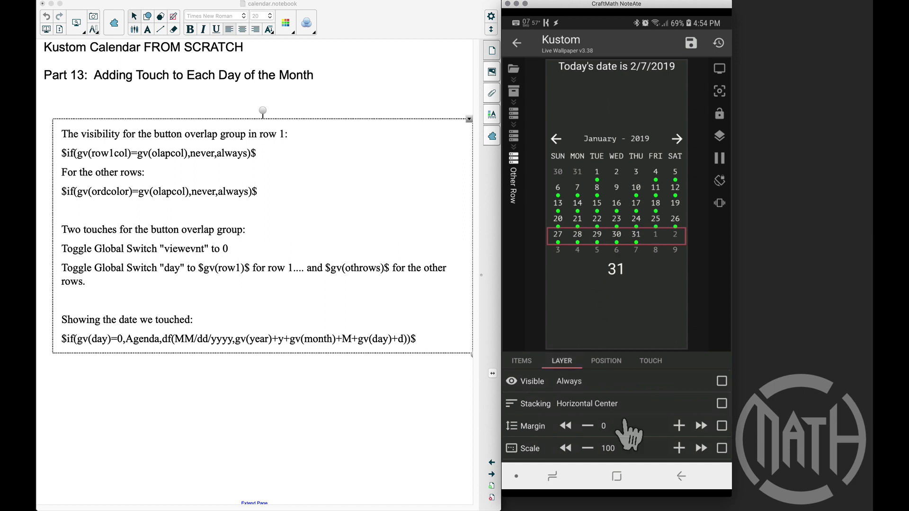
pyautogui.click(722, 381)
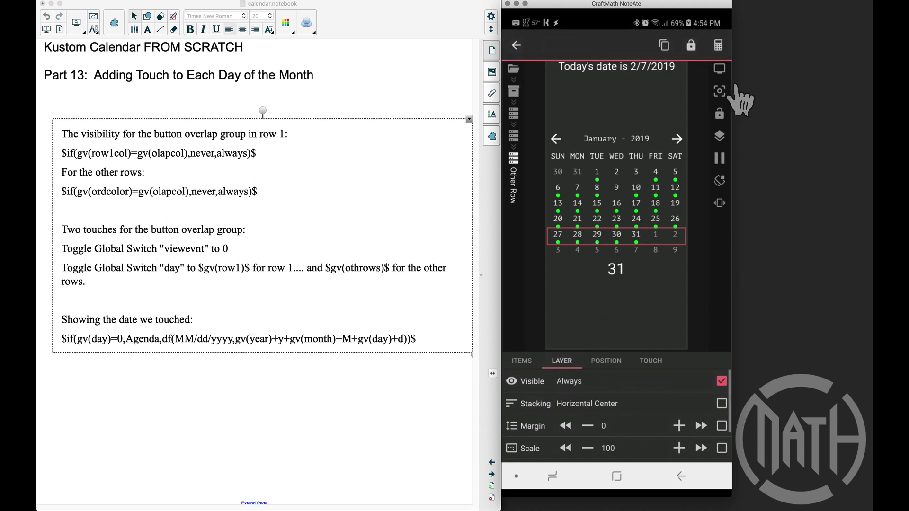
pyautogui.click(718, 45)
pyautogui.click(706, 383)
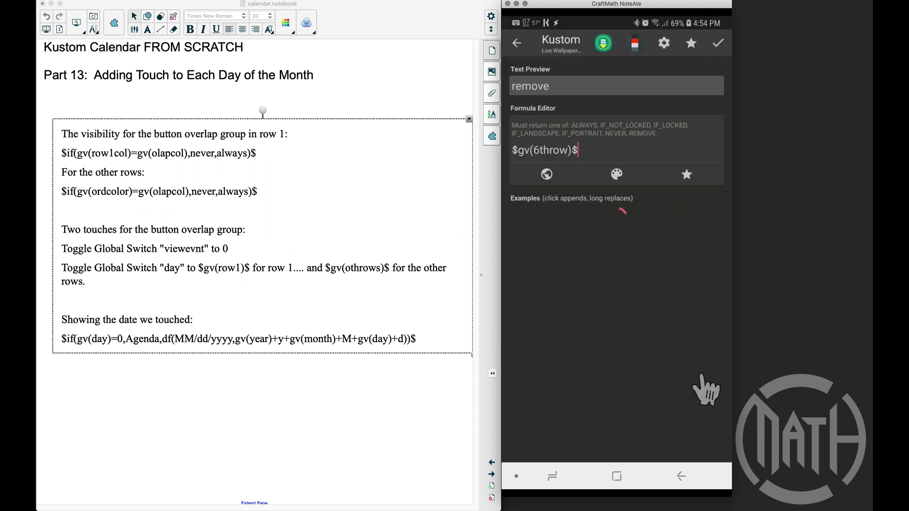
pyautogui.click(538, 150)
pyautogui.press('BackSpace')
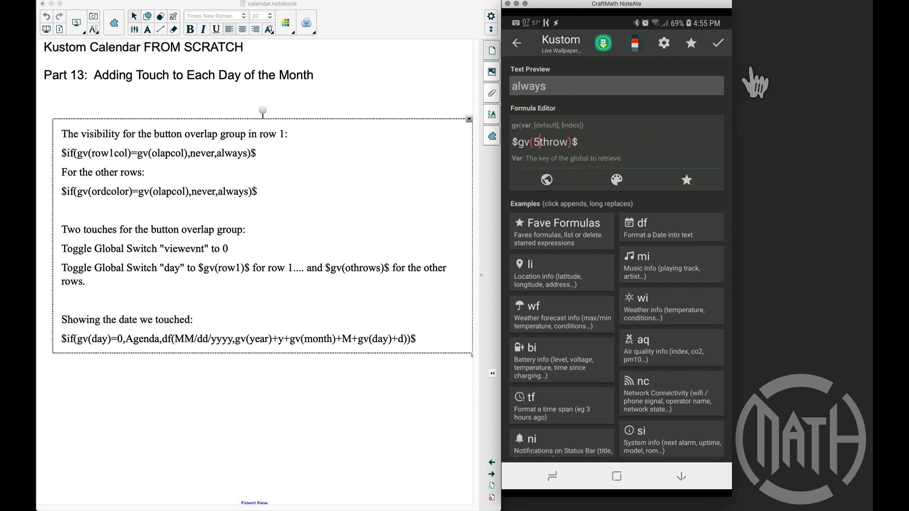
pyautogui.click(720, 45)
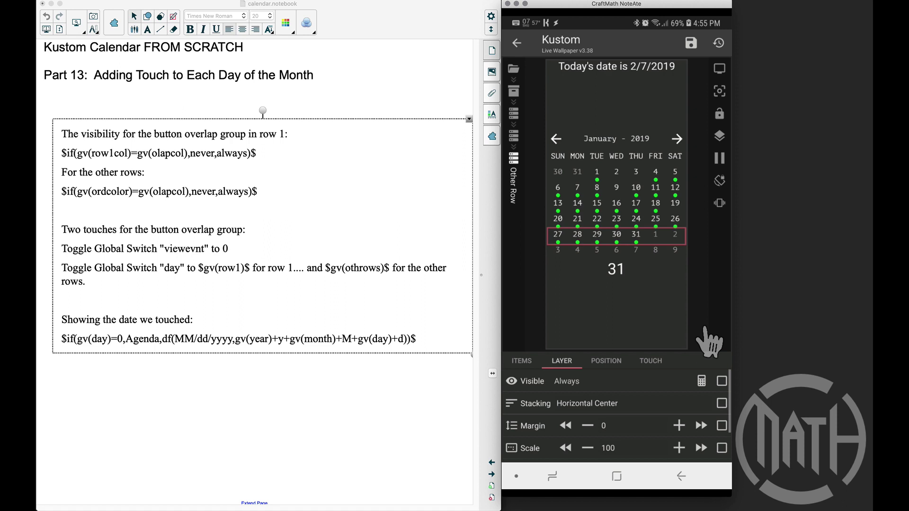
pyautogui.click(681, 477)
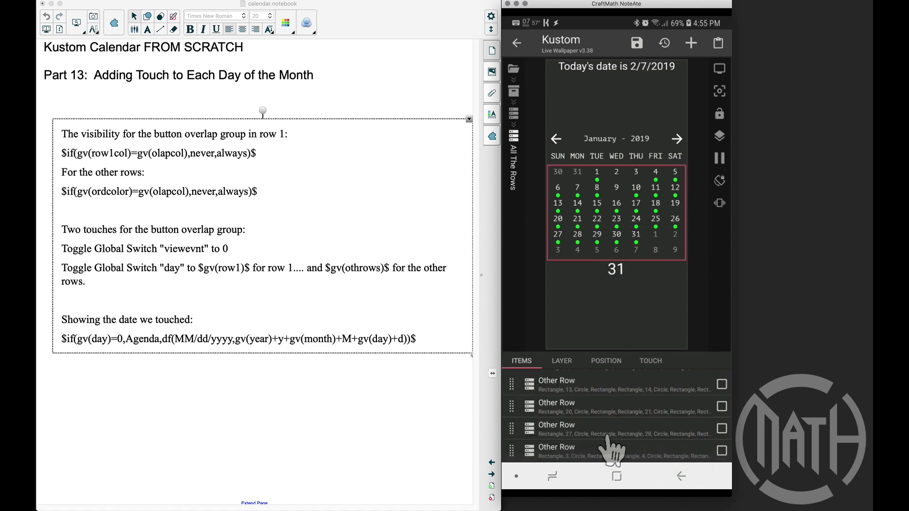
# Drive the visibility of the last Other Row, starting with 3, by the formula $gv(6throw)$.
pyautogui.click(608, 438)
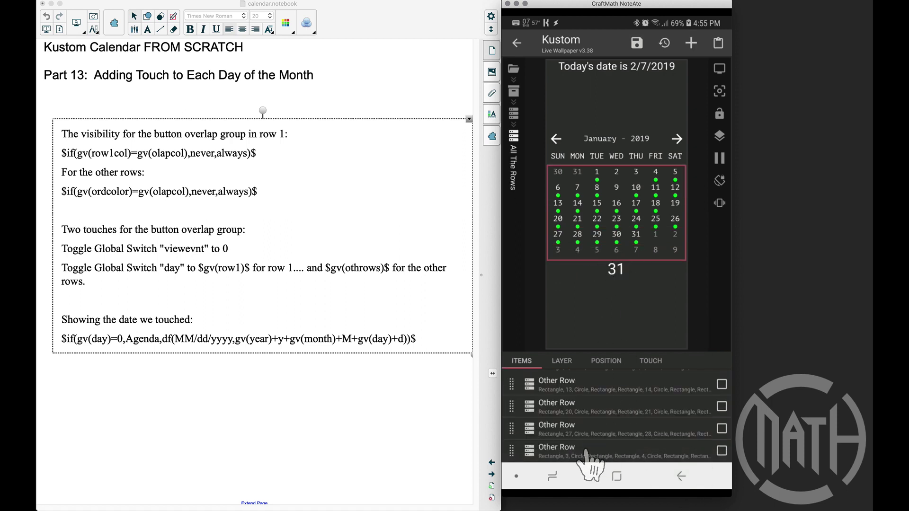
pyautogui.click(562, 363)
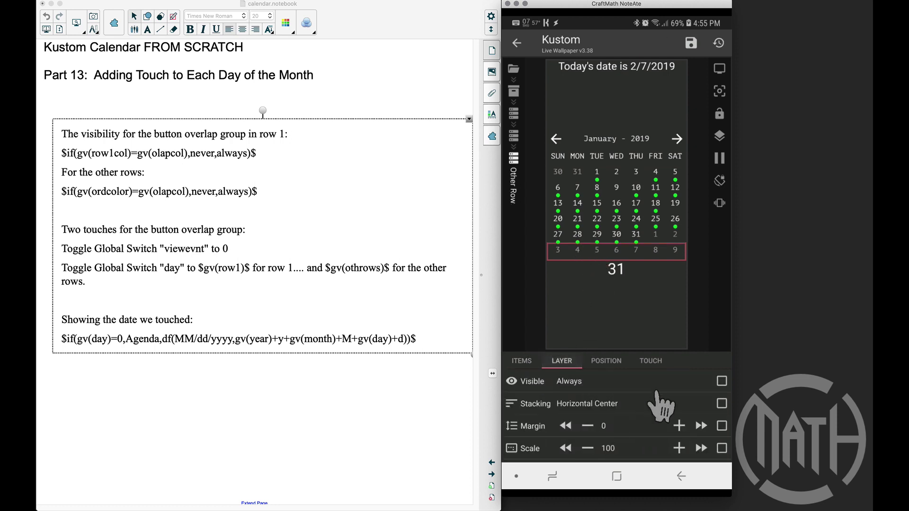
pyautogui.click(722, 382)
pyautogui.click(720, 43)
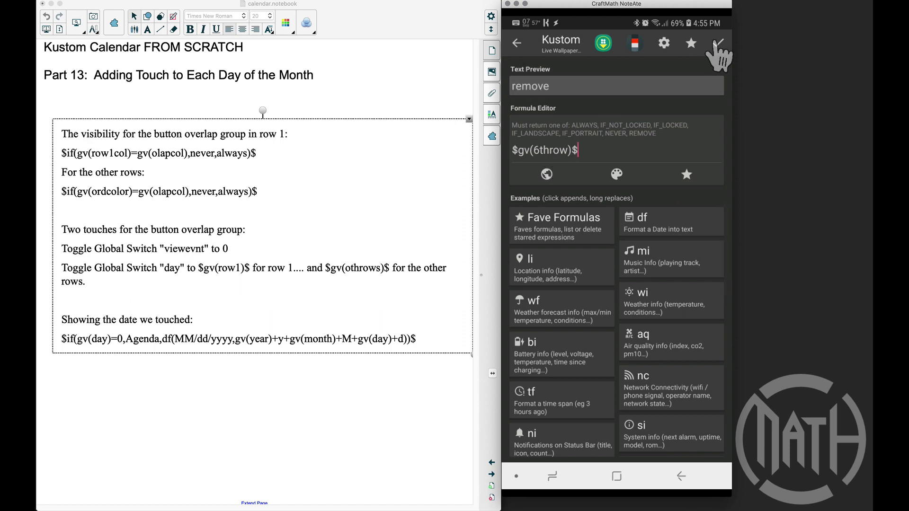
pyautogui.click(718, 44)
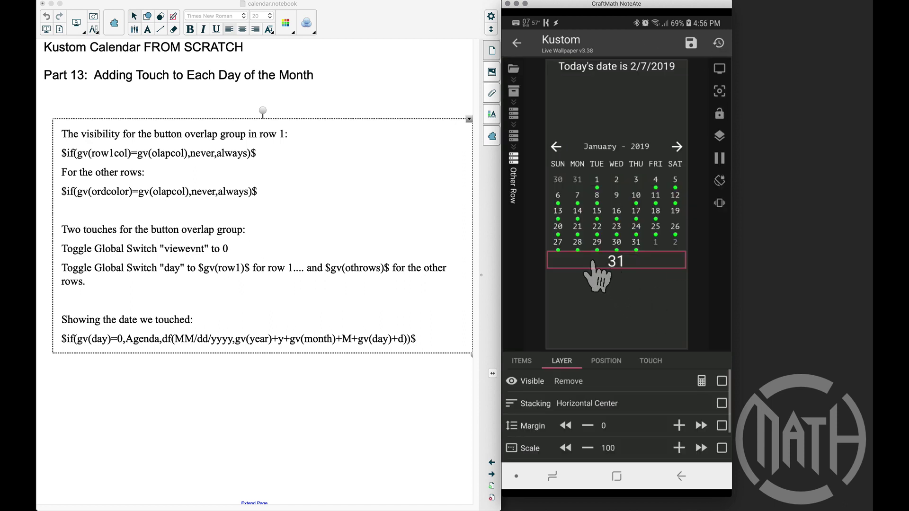
pyautogui.click(678, 476)
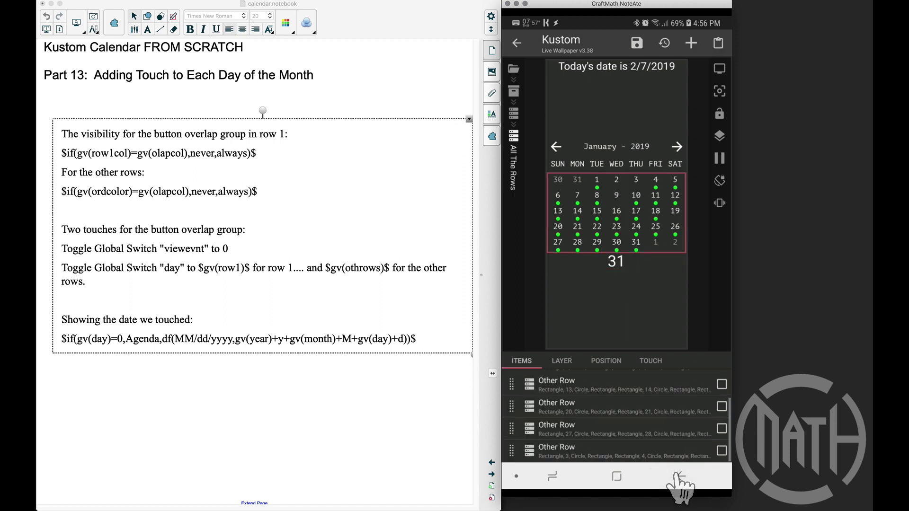
# Open the text item shown below the calendar rows and advance the calendar to February 2019.
pyautogui.click(682, 476)
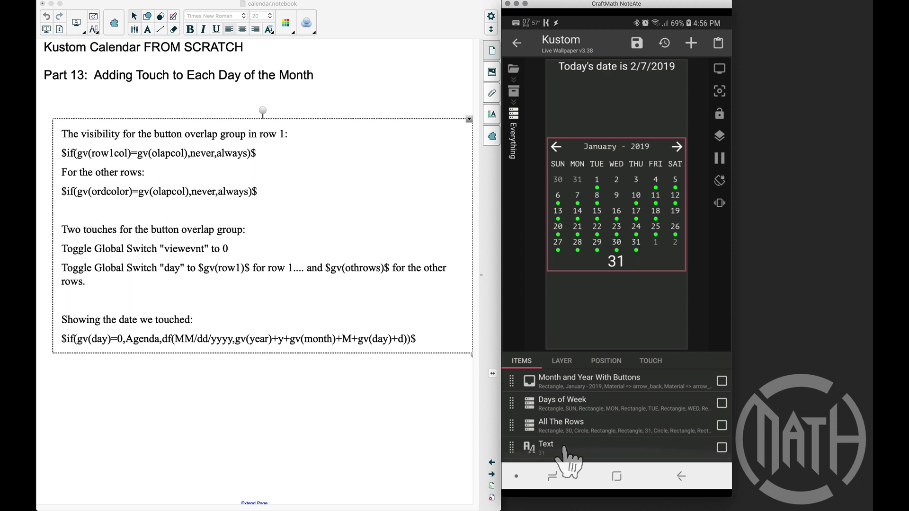
pyautogui.click(564, 449)
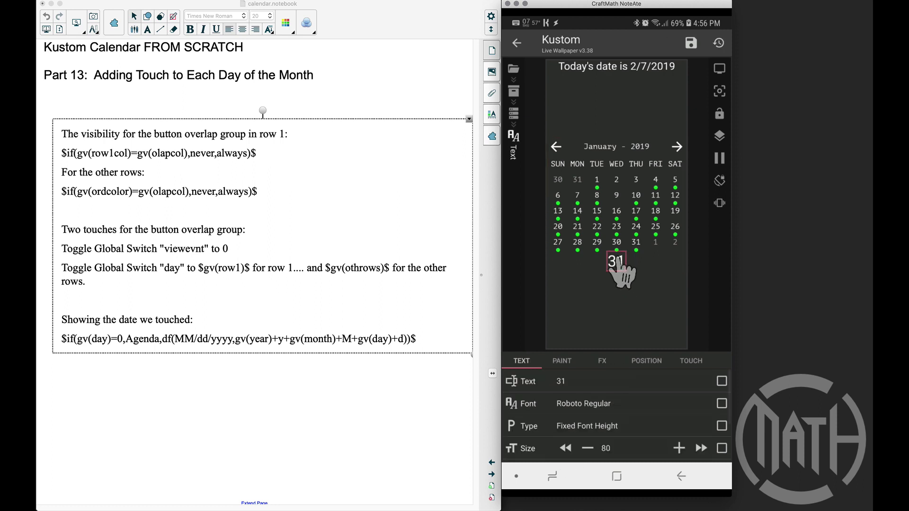
pyautogui.click(677, 147)
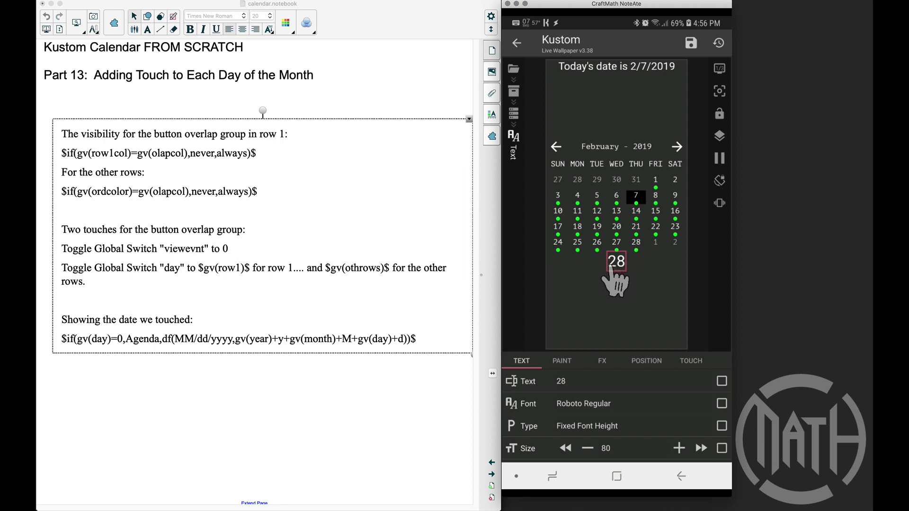
# Clear the existing formula of the text item below the calendar.
pyautogui.click(584, 383)
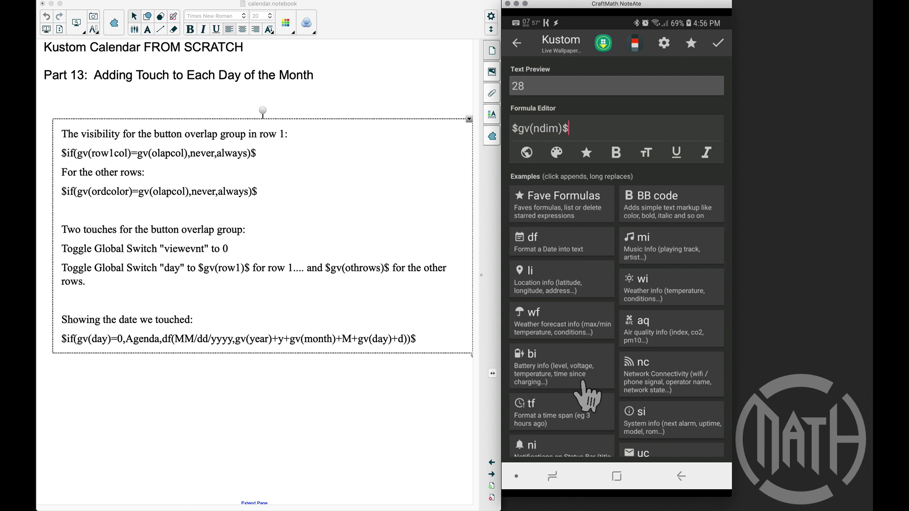
pyautogui.press('BackSpace')
pyautogui.press('BackSpace')
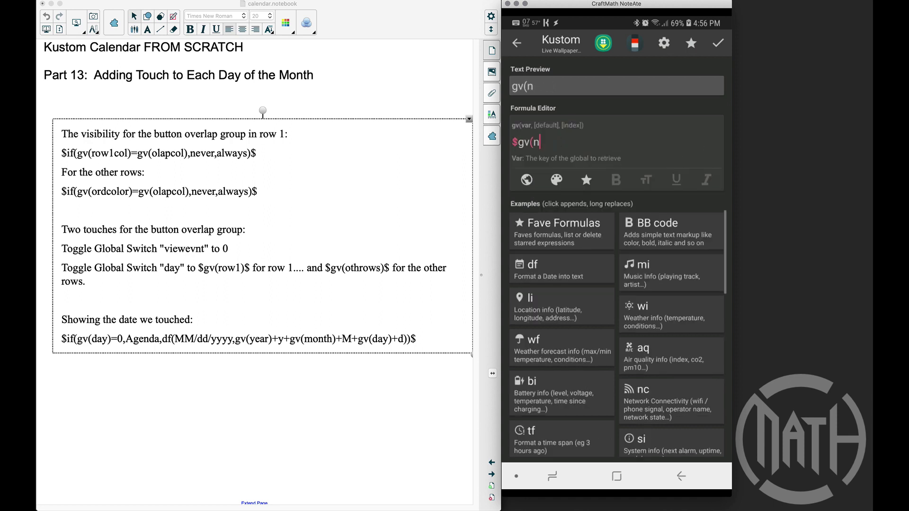
pyautogui.press('BackSpace')
pyautogui.press('BackSpace')
pyautogui.press('BackSpace')
pyautogui.press('BackSpace')
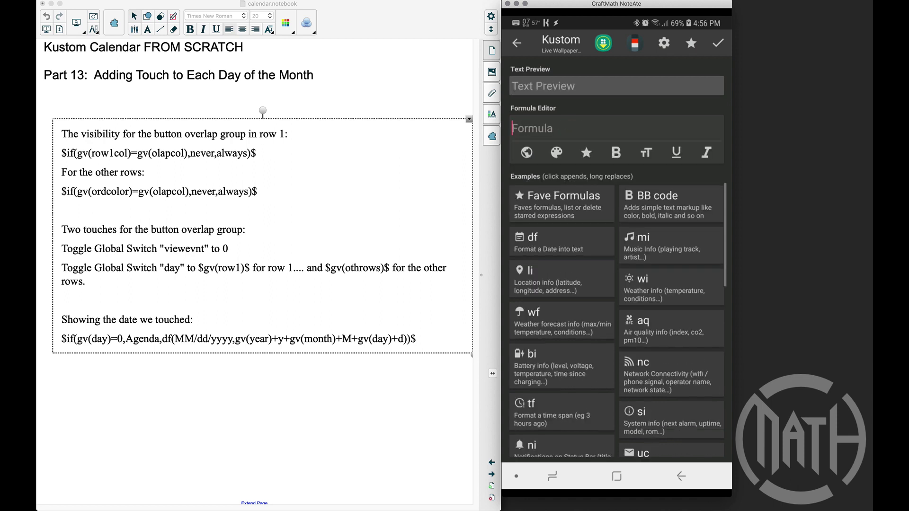
# Paste the notes' formula $if(gv(day)=0,Agenda,df(MM/dd/yyyy,gv(year)+y+gv(month)+M+gv(day)+d))$ into the text item and test it by touching day 7.
pyautogui.click(187, 339)
pyautogui.click(153, 341)
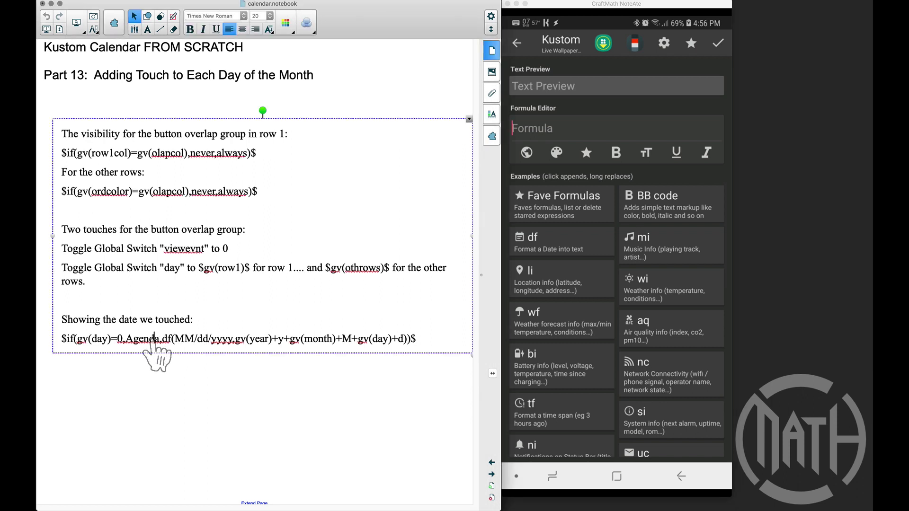
pyautogui.doubleClick(142, 340)
pyautogui.press('super+c')
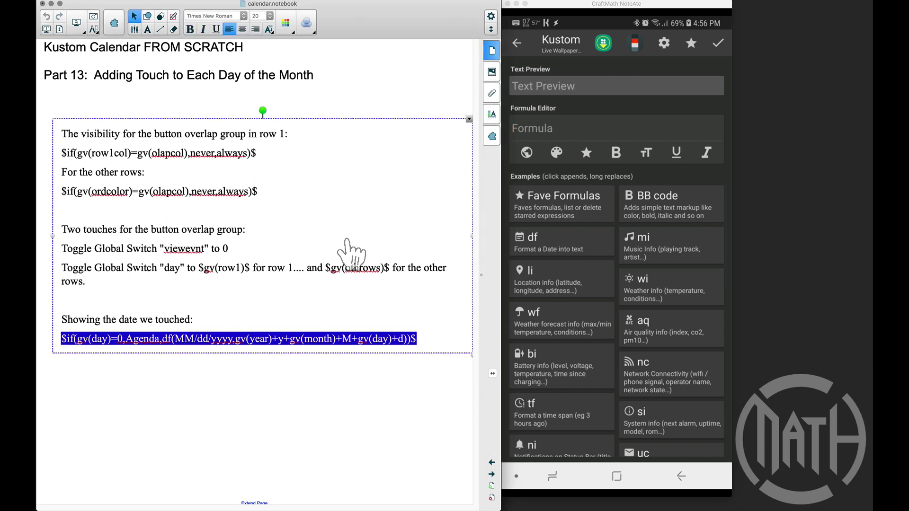
pyautogui.click(519, 134)
pyautogui.press('super+v')
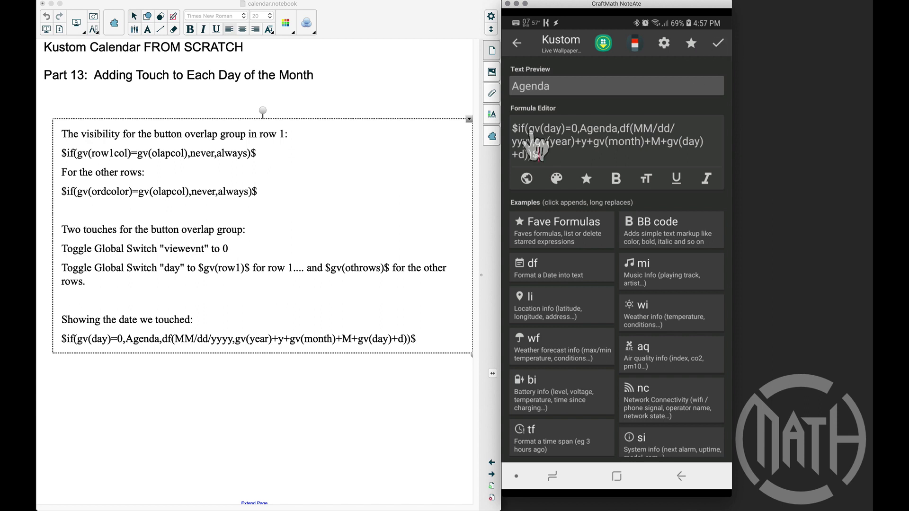
pyautogui.click(718, 43)
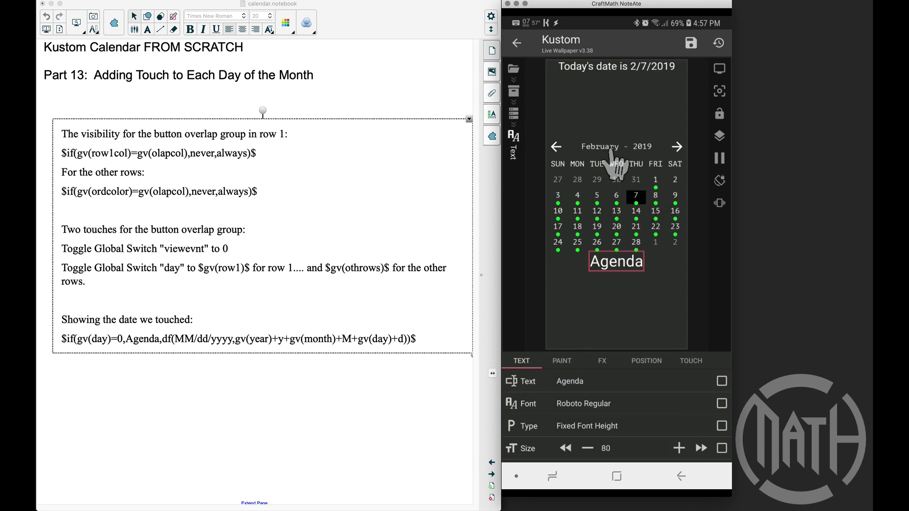
pyautogui.click(636, 198)
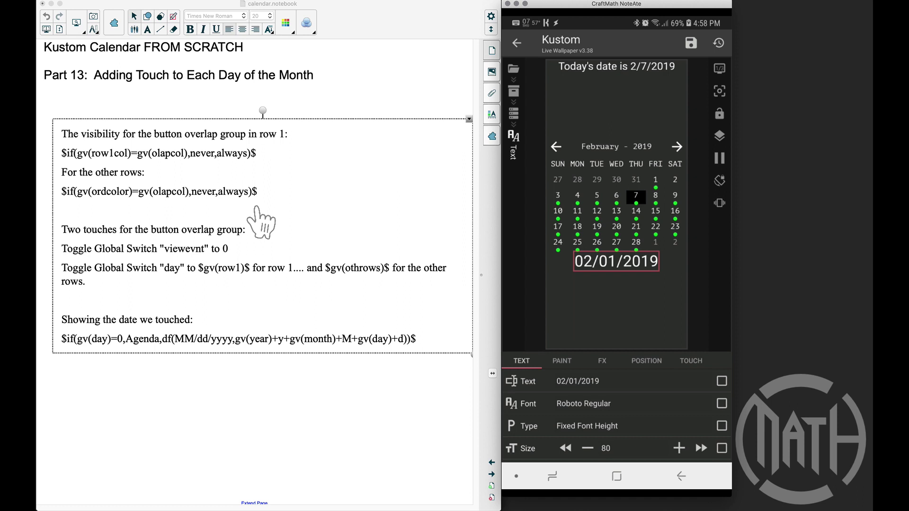
# Set the year global of the calendar component to 2020.
pyautogui.click(680, 475)
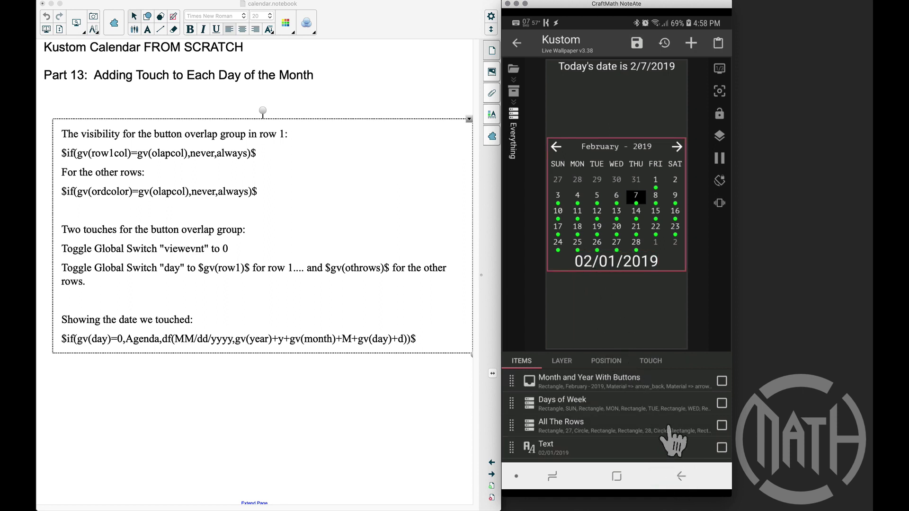
pyautogui.click(681, 476)
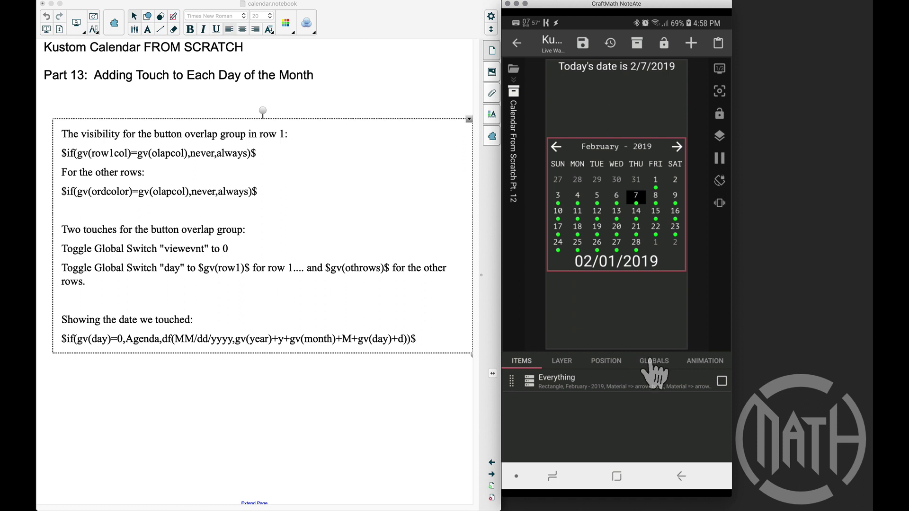
pyautogui.click(651, 360)
pyautogui.scroll(-5, 653, 412)
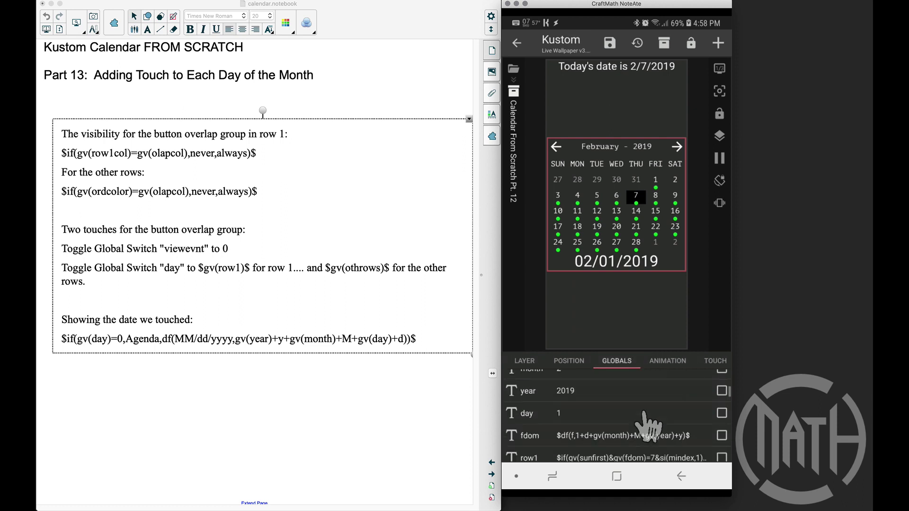
pyautogui.click(590, 399)
pyautogui.press('BackSpace')
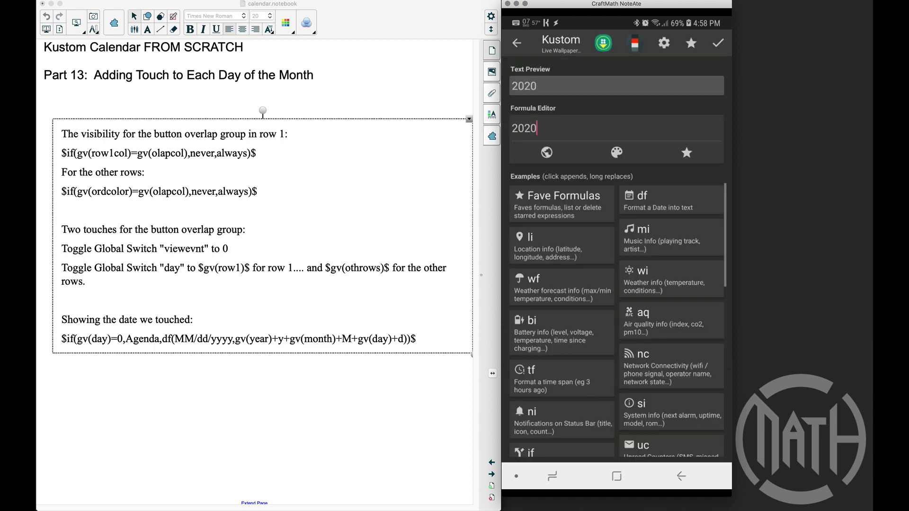
pyautogui.click(719, 43)
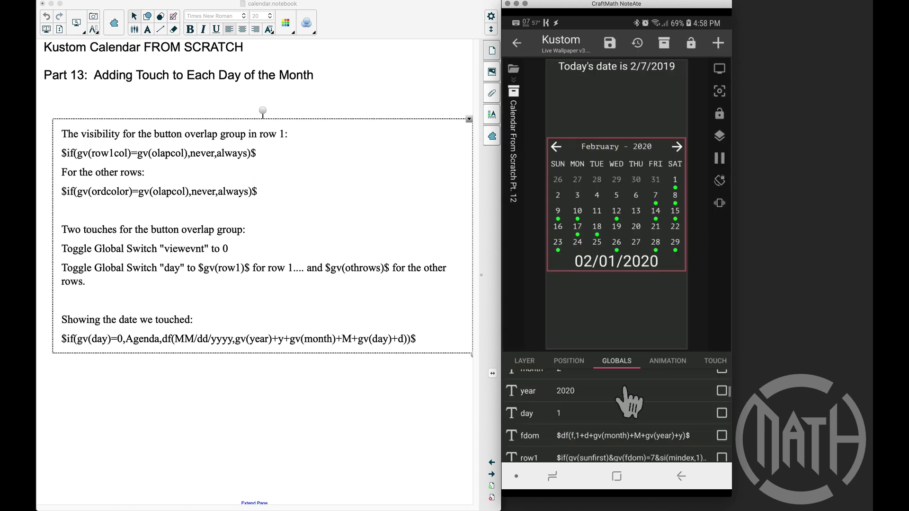
# Test the touch buttons for February 28, 29 and 1, 2020, and advance the calendar to March.
pyautogui.click(657, 250)
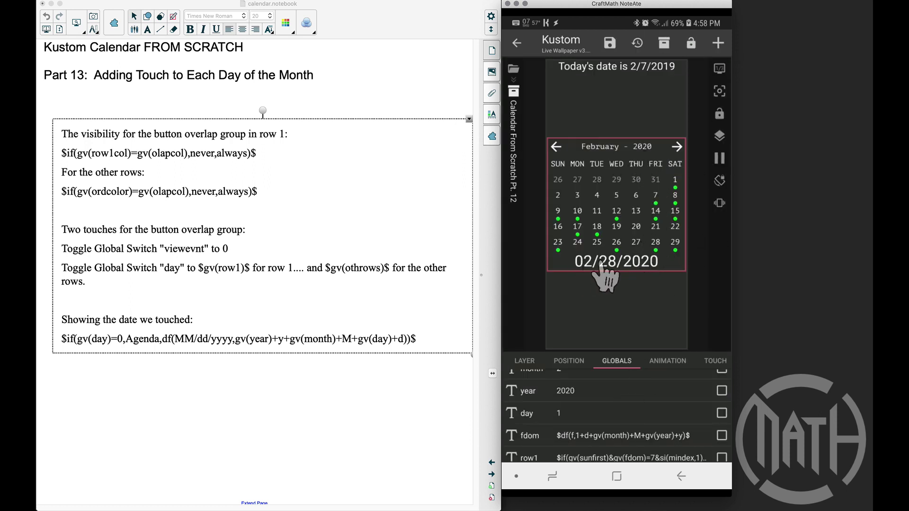
pyautogui.click(675, 249)
pyautogui.click(675, 181)
pyautogui.click(677, 147)
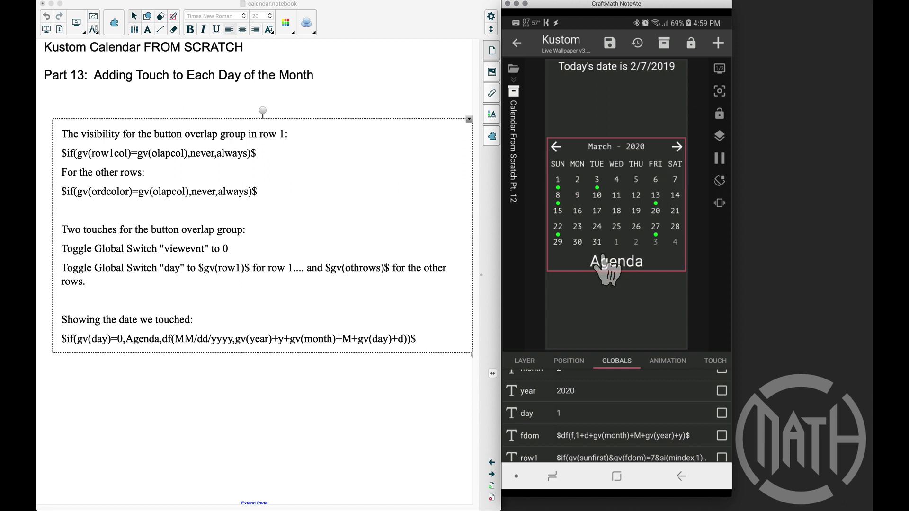
# Inspect the forward arrow's touch action that toggles the day global switch in the Month and Year With Buttons group.
pyautogui.click(675, 170)
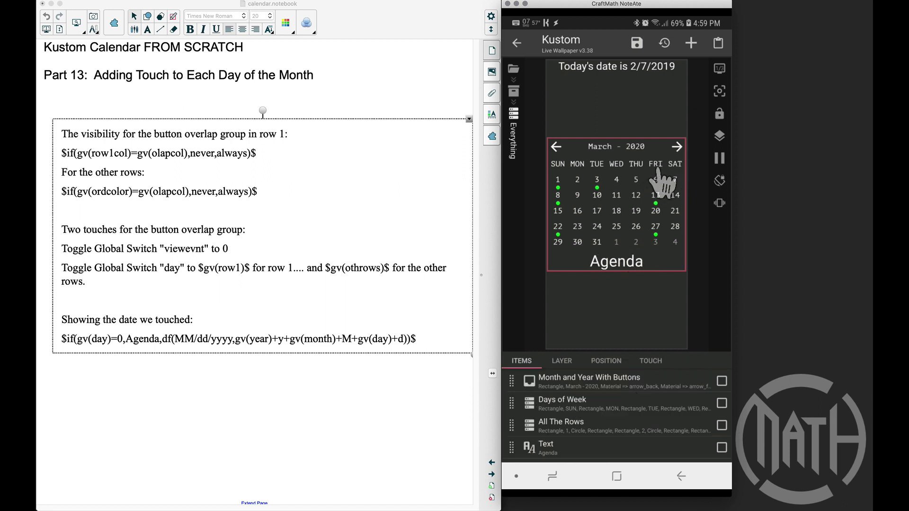
pyautogui.click(588, 384)
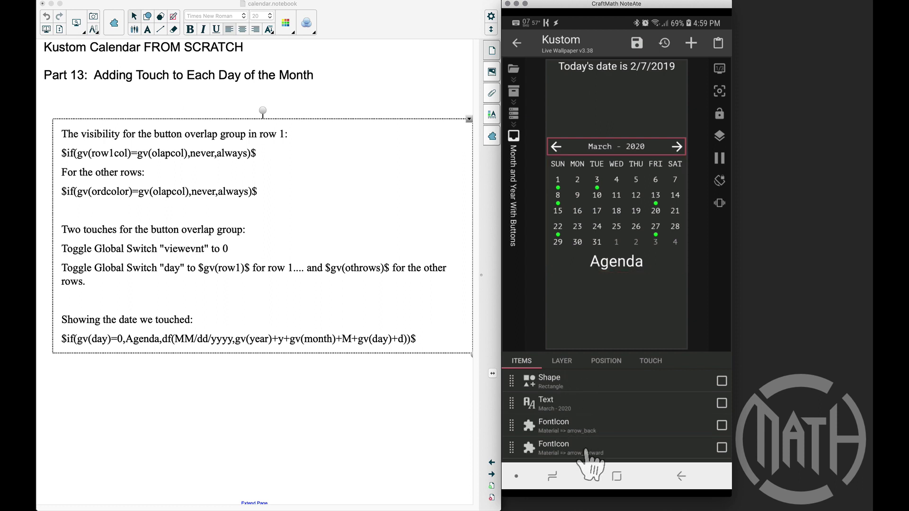
pyautogui.click(579, 448)
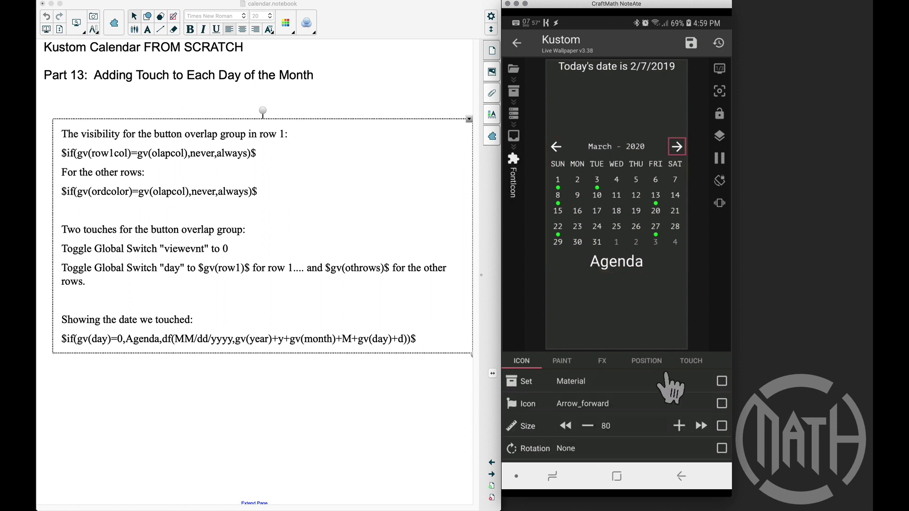
pyautogui.click(689, 363)
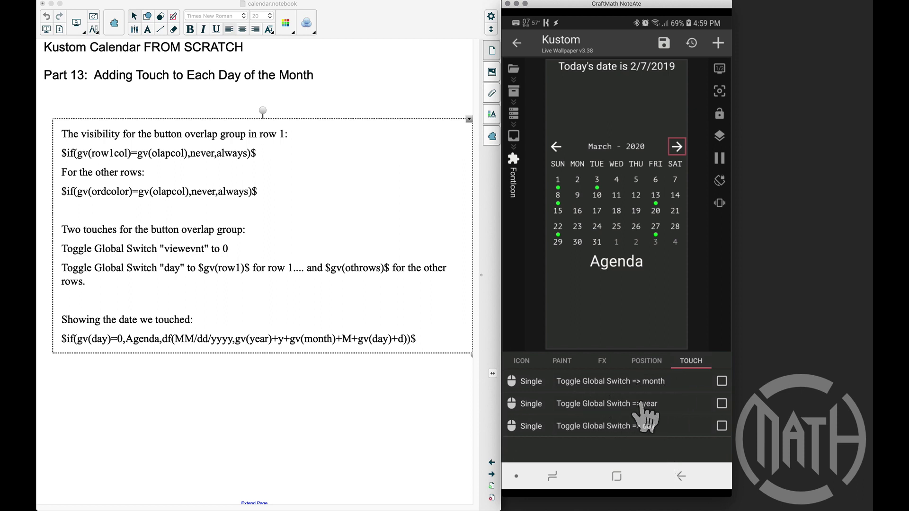
pyautogui.click(626, 428)
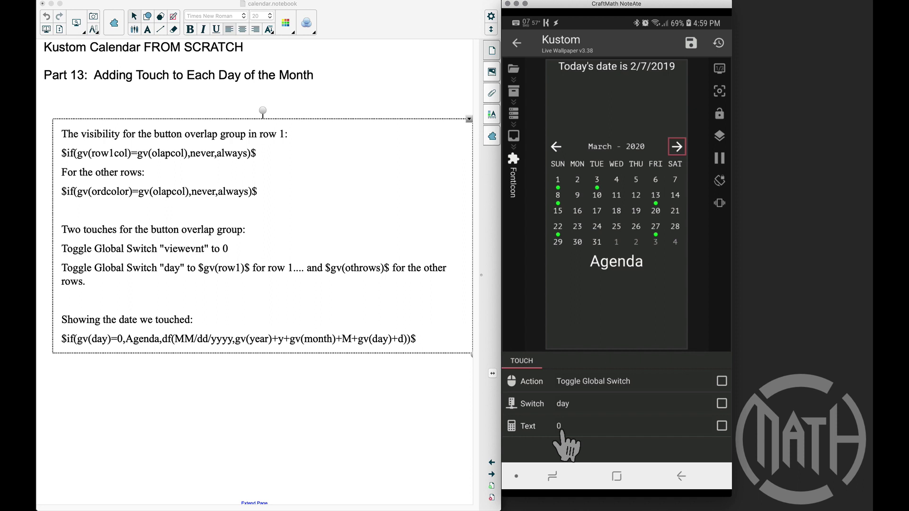
# Test March 13, 2020, advance to April, return to the current month by its heading, and touch February 14 and 27.
pyautogui.click(656, 199)
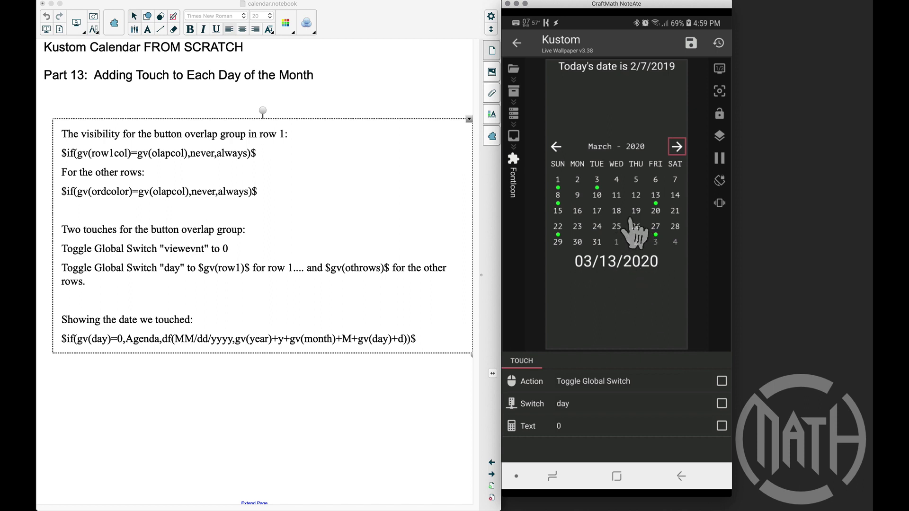
pyautogui.click(677, 148)
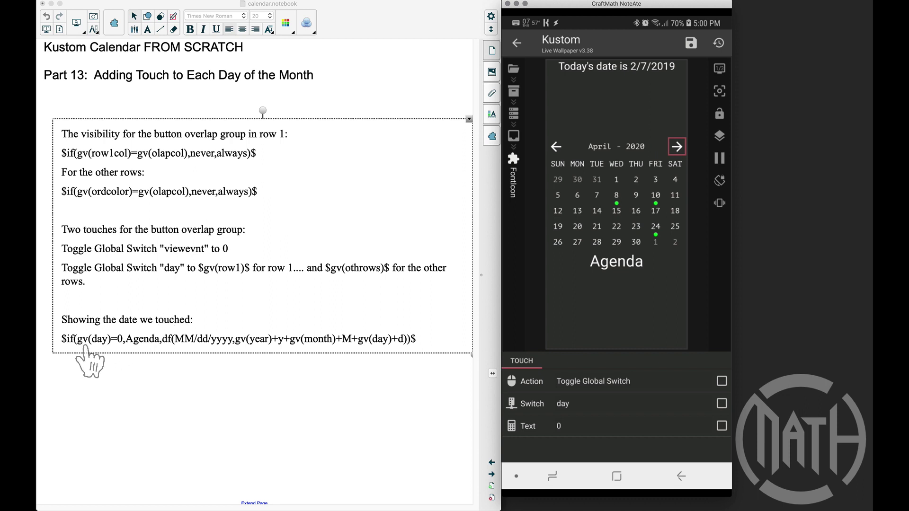
pyautogui.click(603, 150)
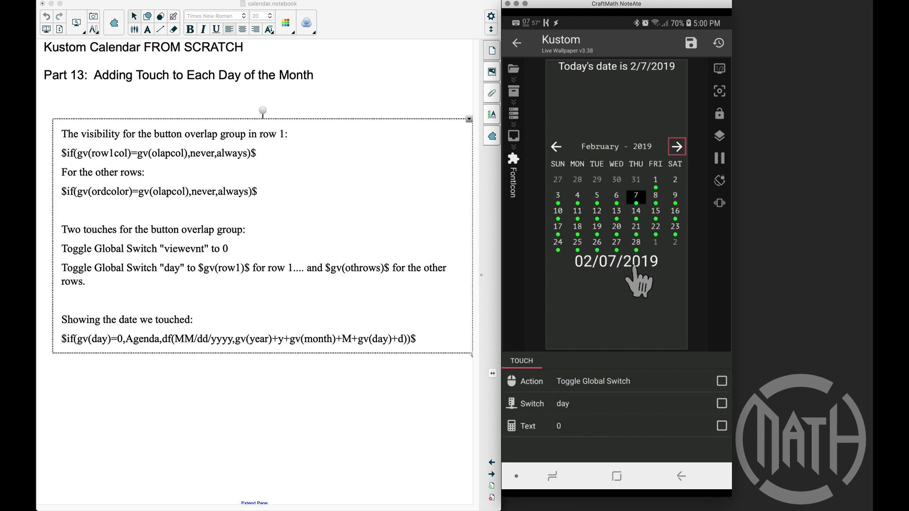
pyautogui.click(637, 216)
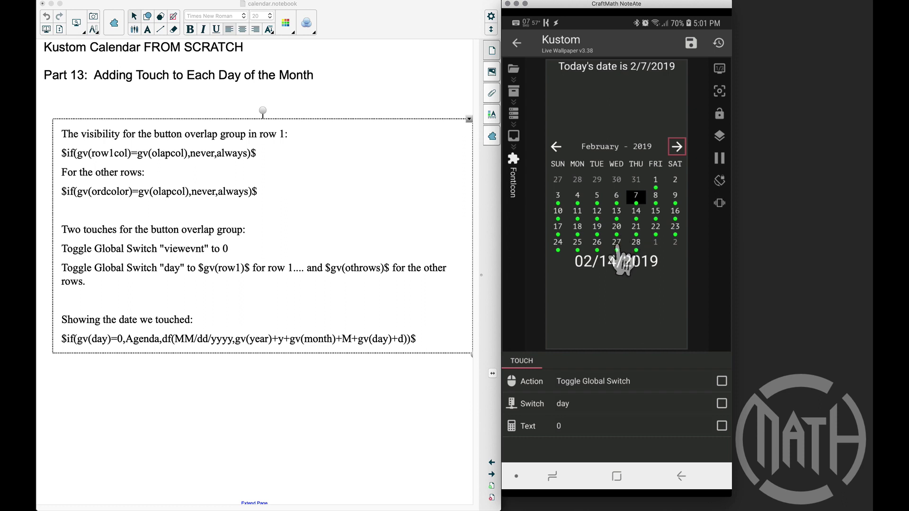
pyautogui.click(617, 245)
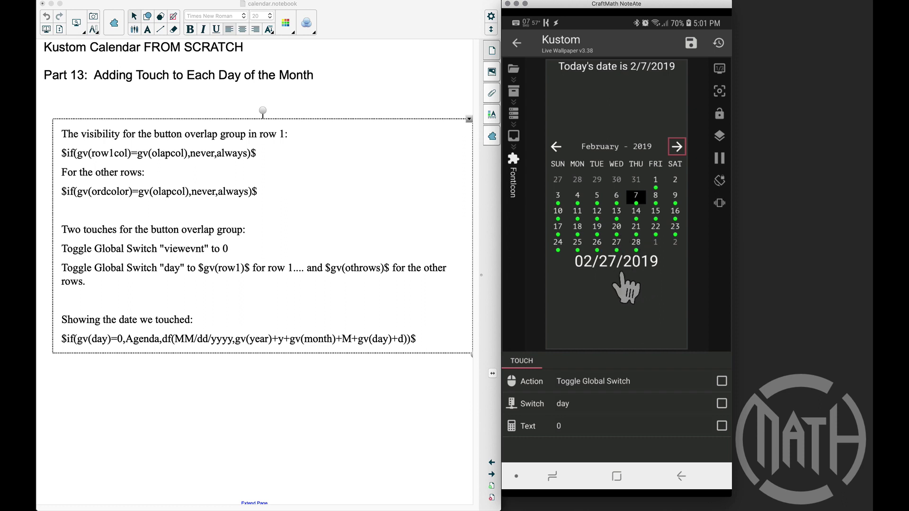